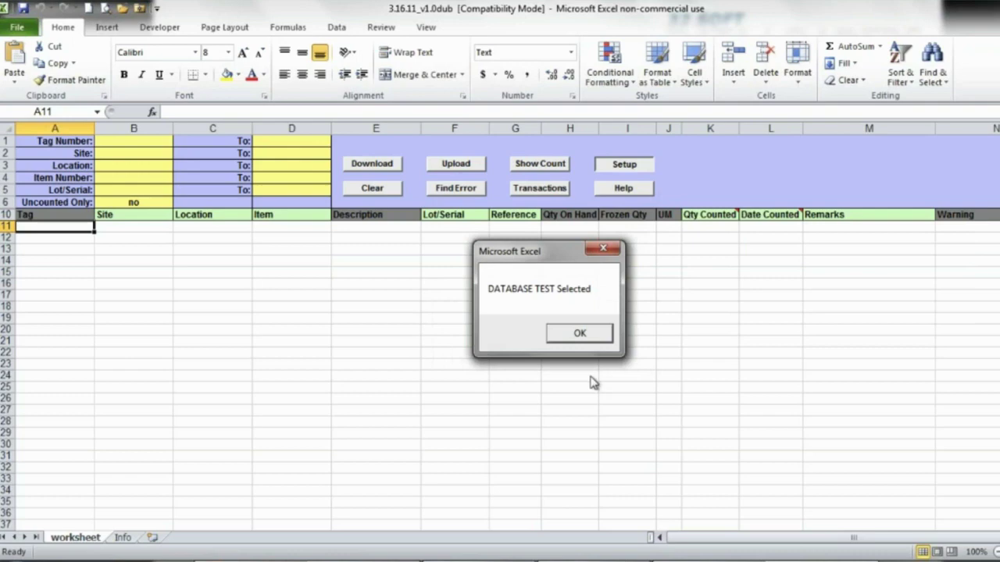
Accept the TEST database selection and set the Site filter range from 10000 to 10000.
click(583, 336)
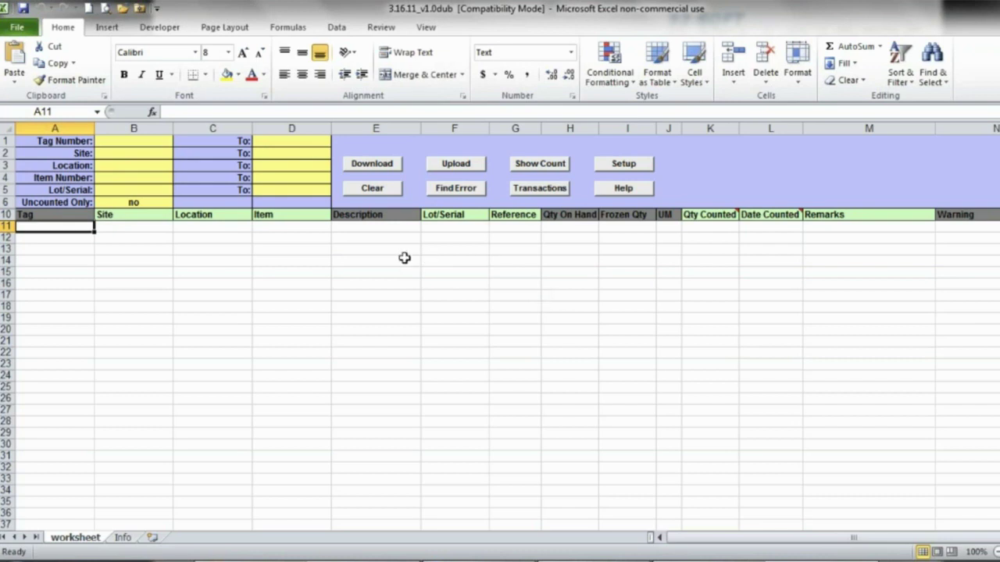
click(135, 154)
text(10000)
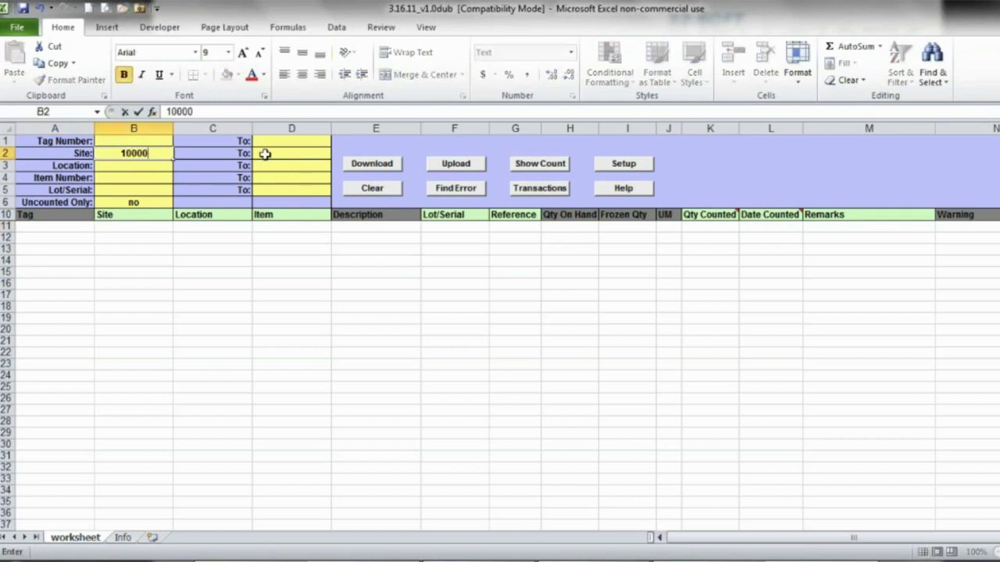
click(264, 154)
text(10000)
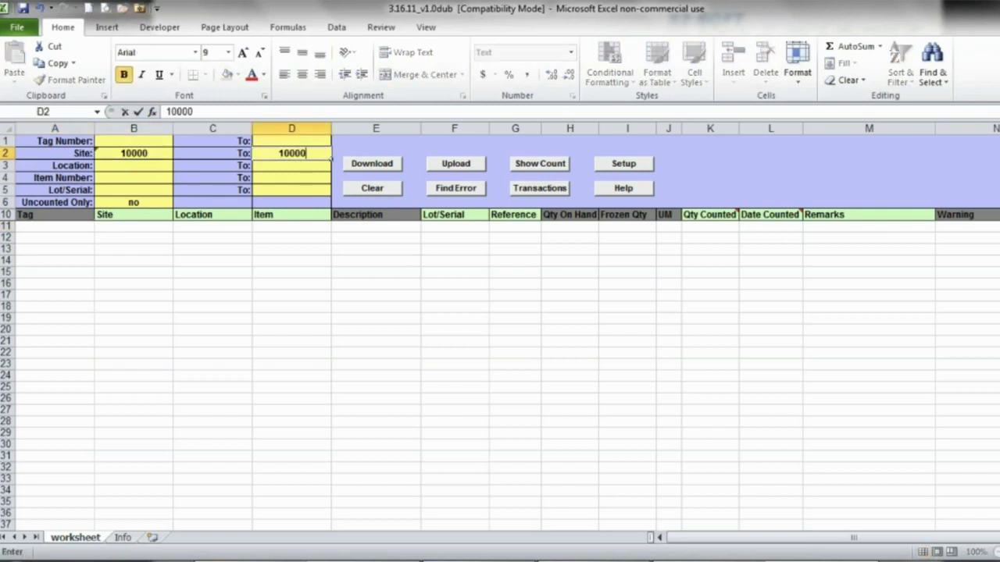
click(123, 165)
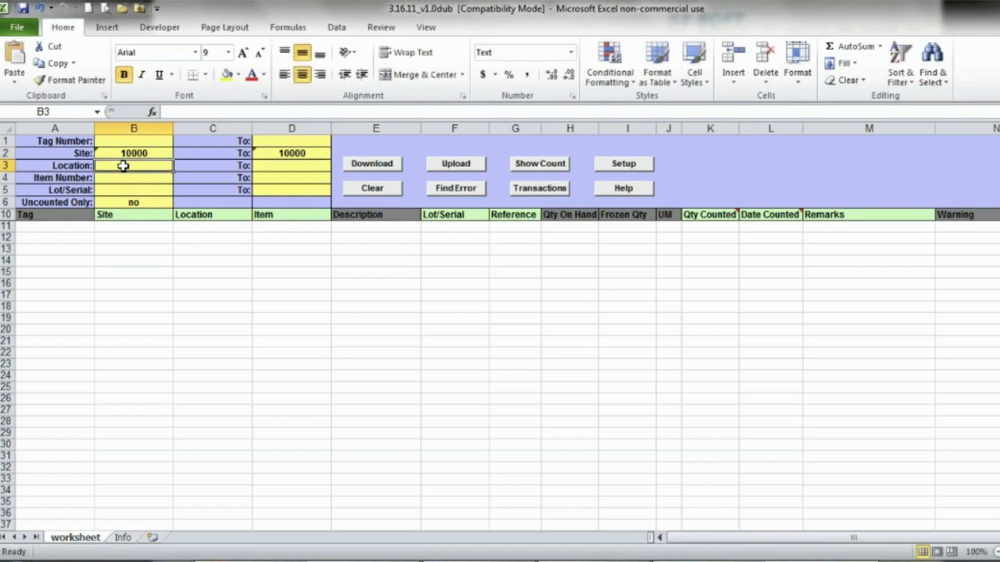
text(28)
key(BackSpace)
key(BackSpace)
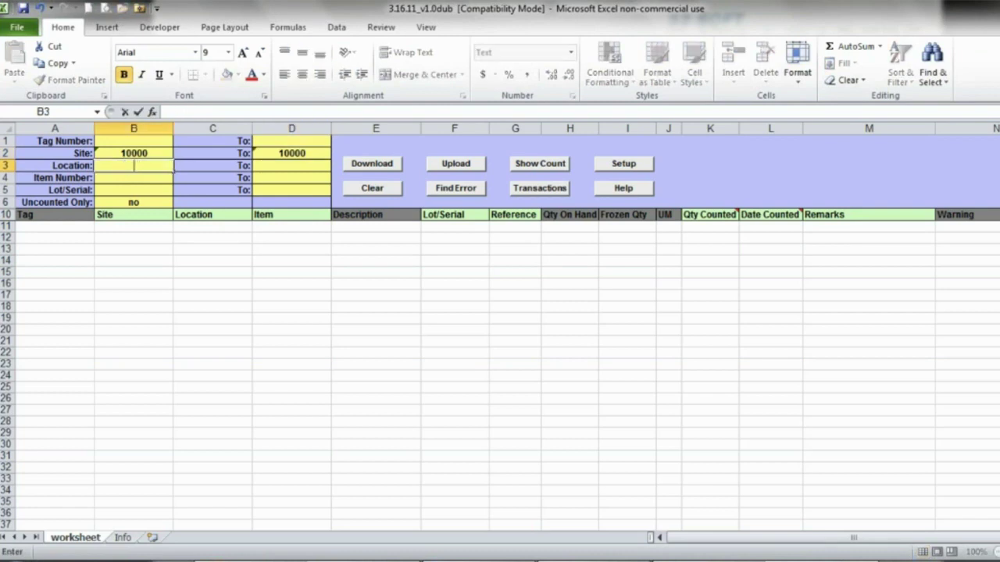
click(408, 387)
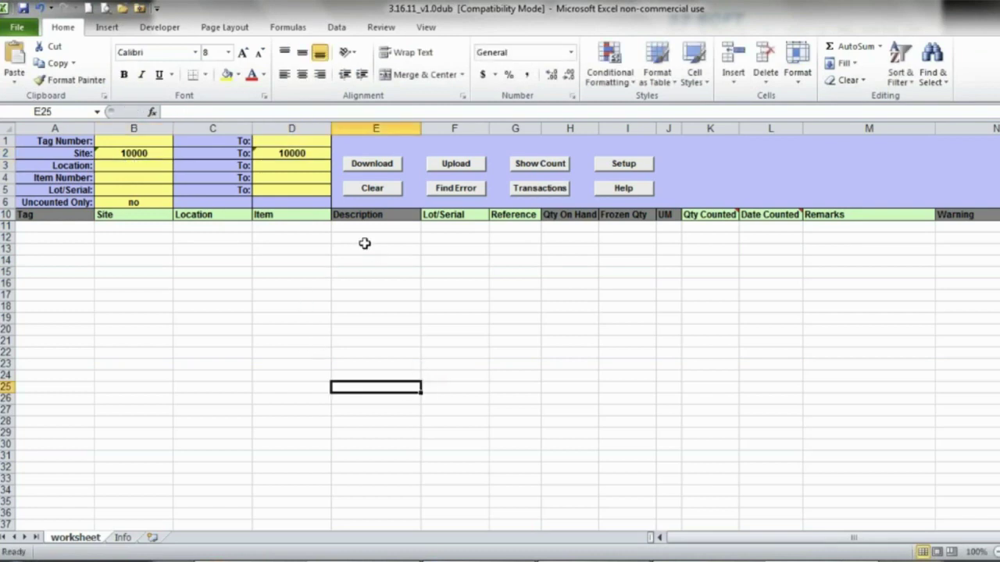
Download the tags for the filtered site, logging in to QAD with the user ID and account password.
click(375, 171)
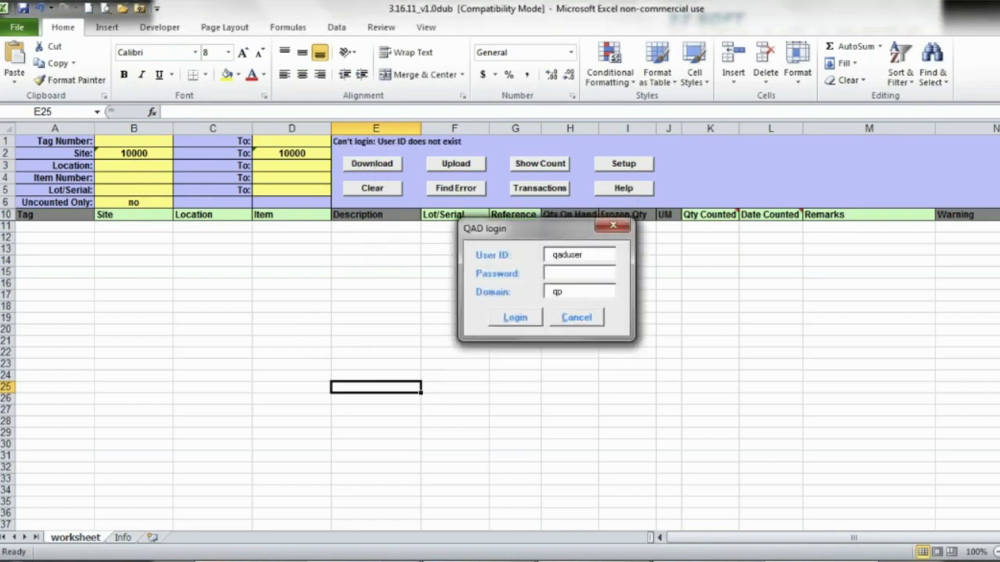
double_click(581, 255)
text(os)
click(586, 275)
text(***)
click(514, 319)
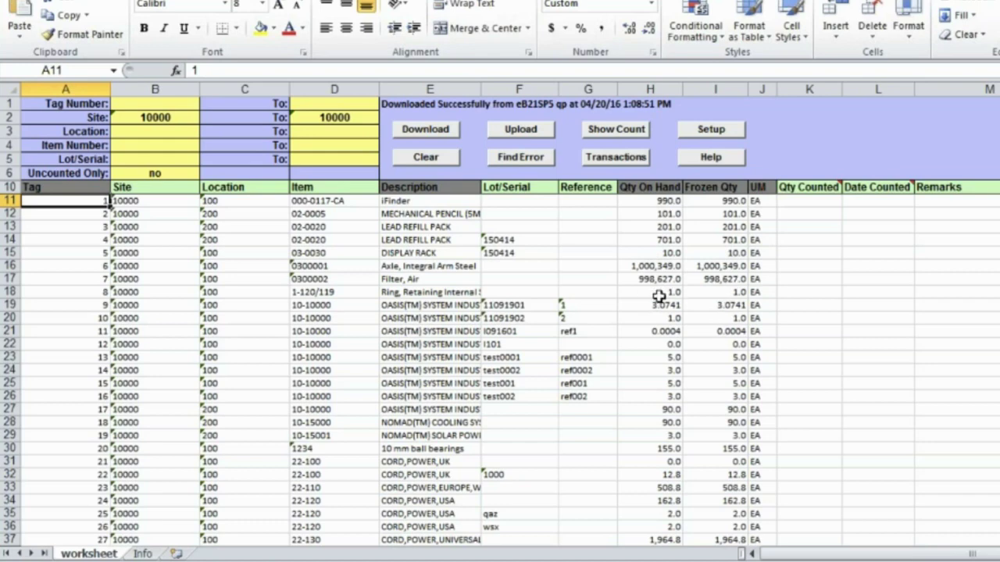
Enter counted quantities of 900, 101, 150 and 700 for tags 1 to 4.
click(812, 202)
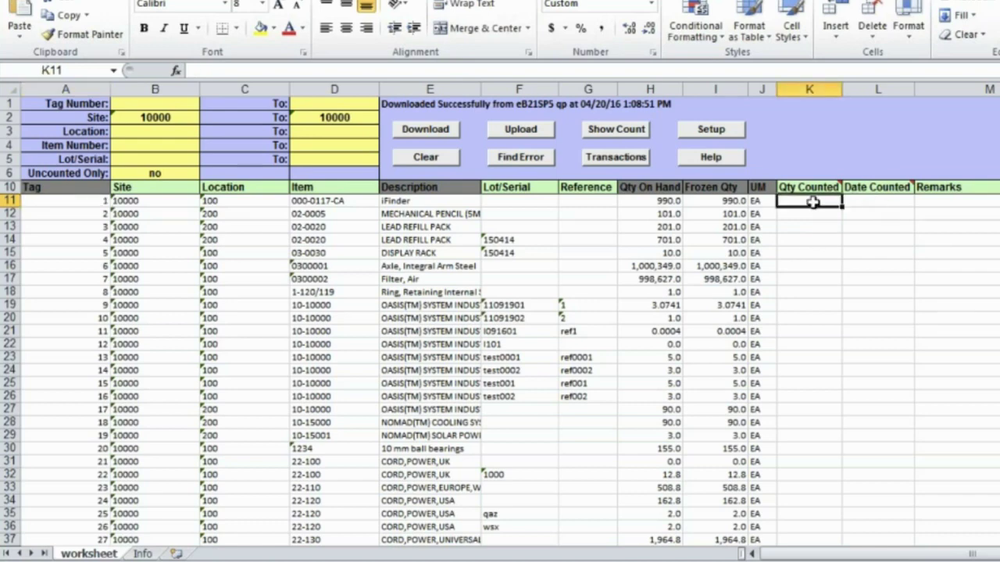
text(900)
key(Return)
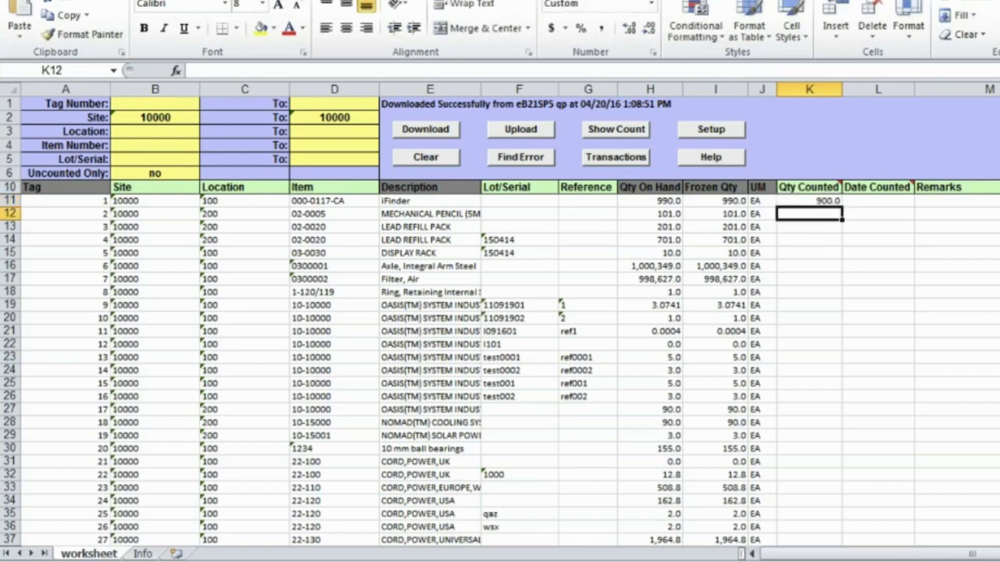
text(101)
key(Return)
text(150)
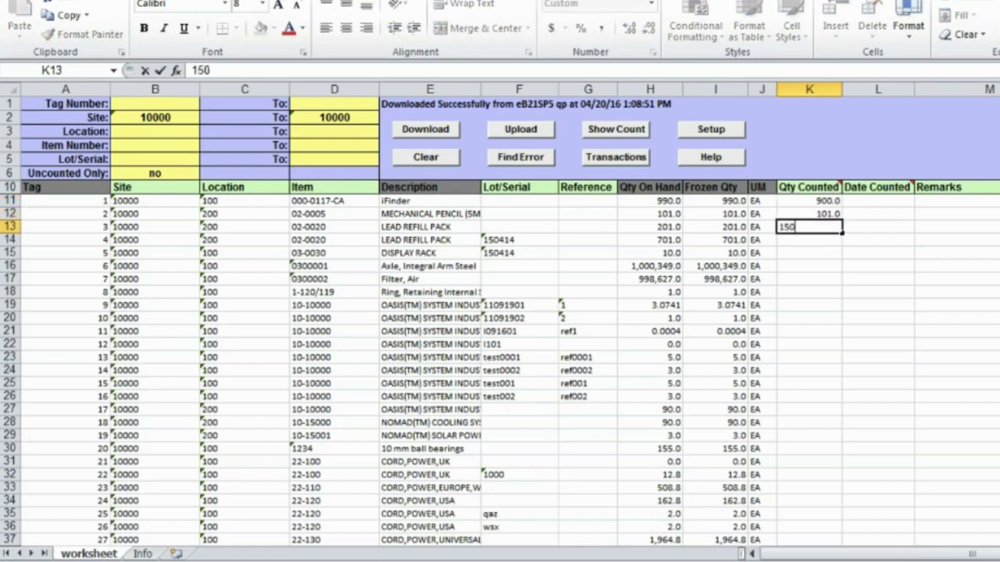
key(Return)
text(100)
key(BackSpace)
key(BackSpace)
key(BackSpace)
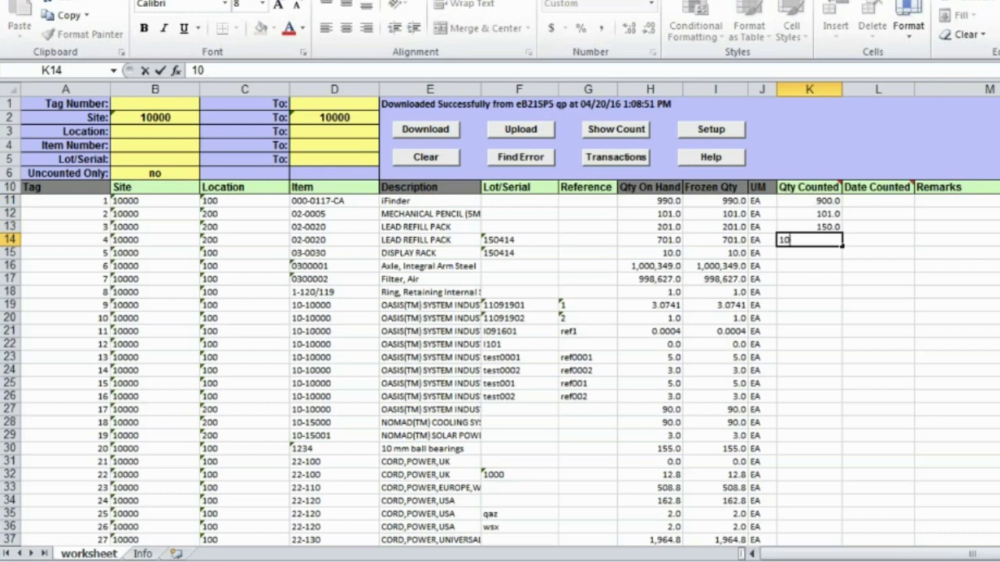
text(700)
key(Return)
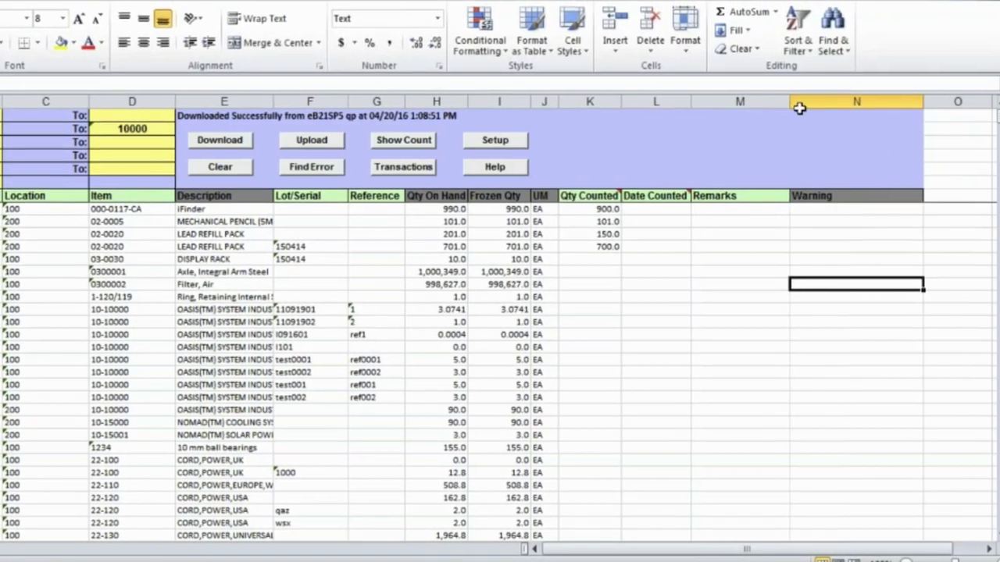
In cell O11, add a formula subtracting the Frozen Qty from the Qty Counted of tag 1.
click(956, 209)
text(=)
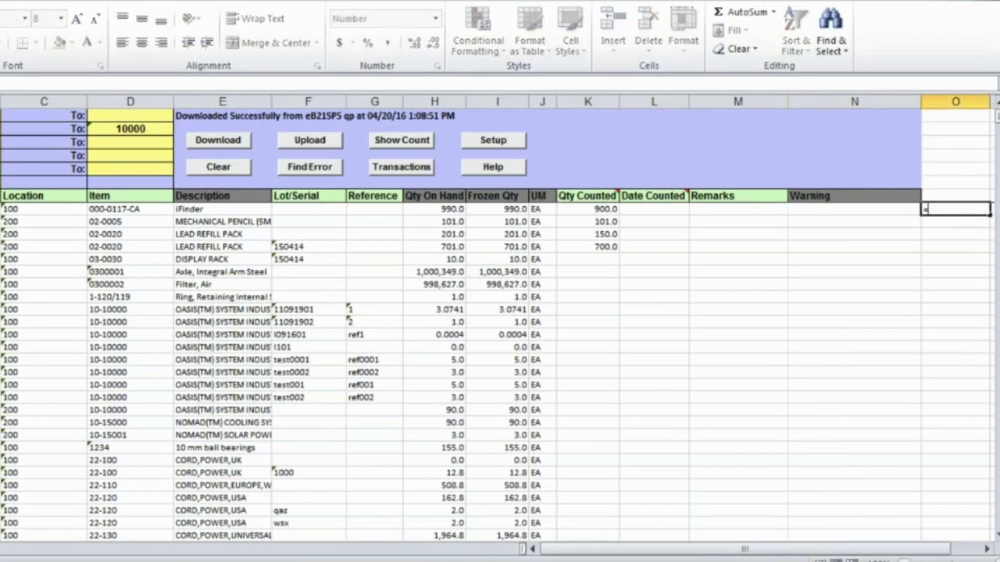
click(586, 210)
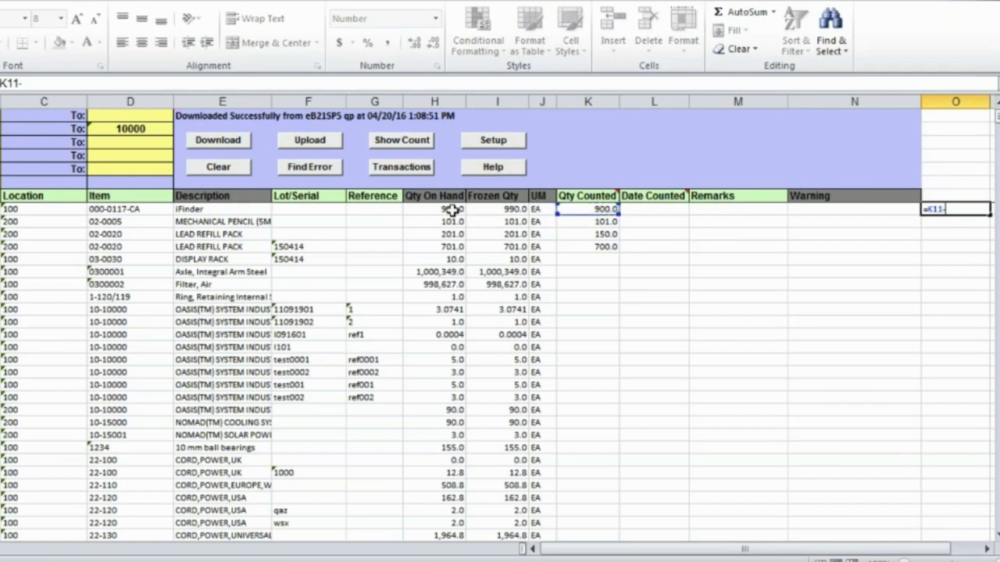
text(-)
click(492, 210)
key(Return)
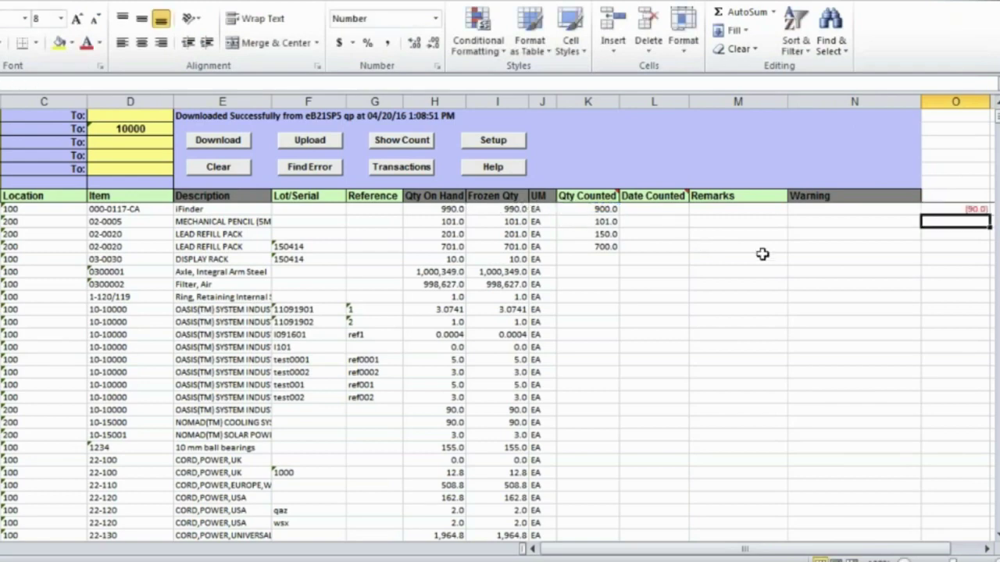
Copy the variance formula from O11 down through O14 to cover tags 2 to 4.
click(954, 209)
drag(989, 212, 989, 252)
click(812, 318)
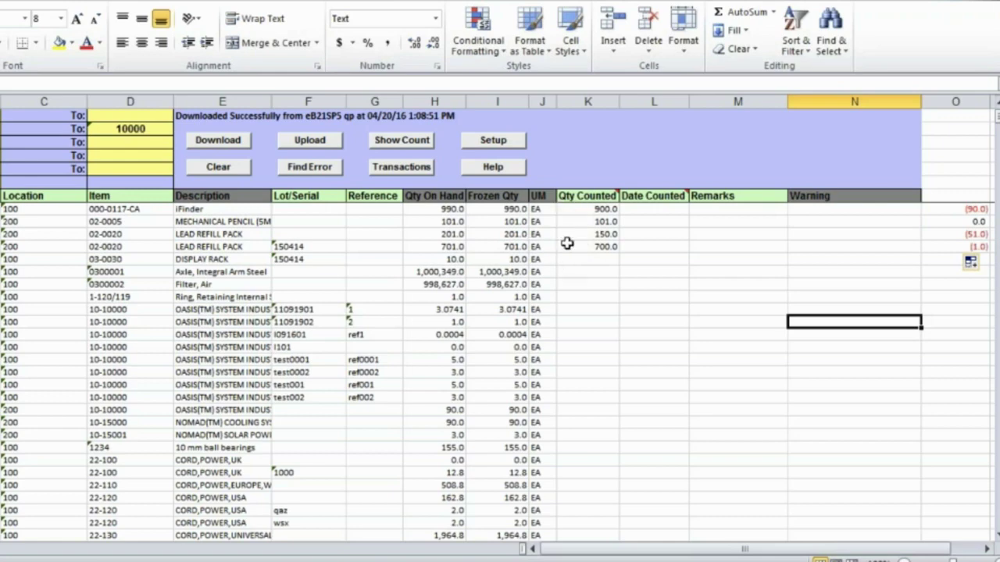
View the transactions performed on or after the freeze date for tag 4, and close the report.
click(586, 246)
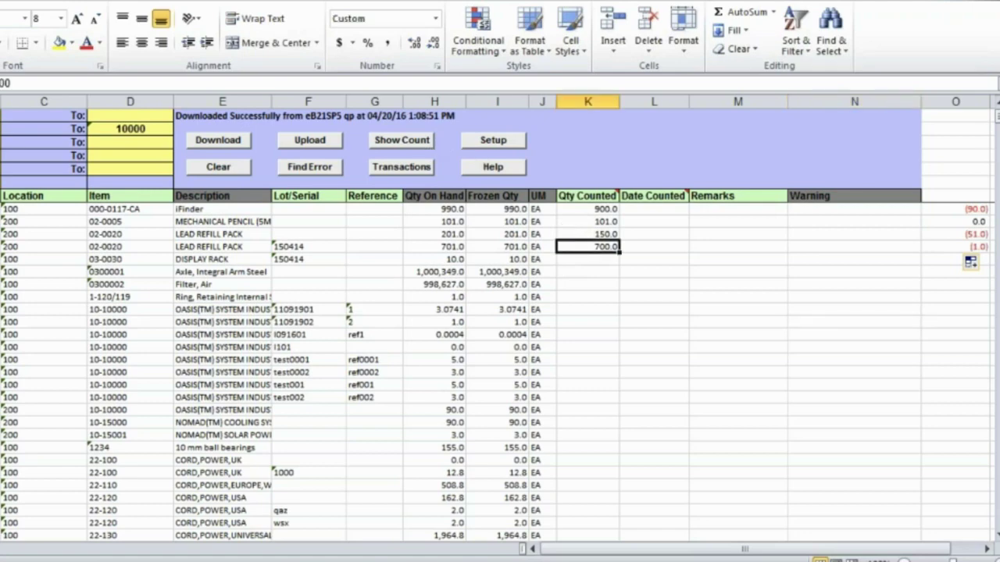
click(402, 167)
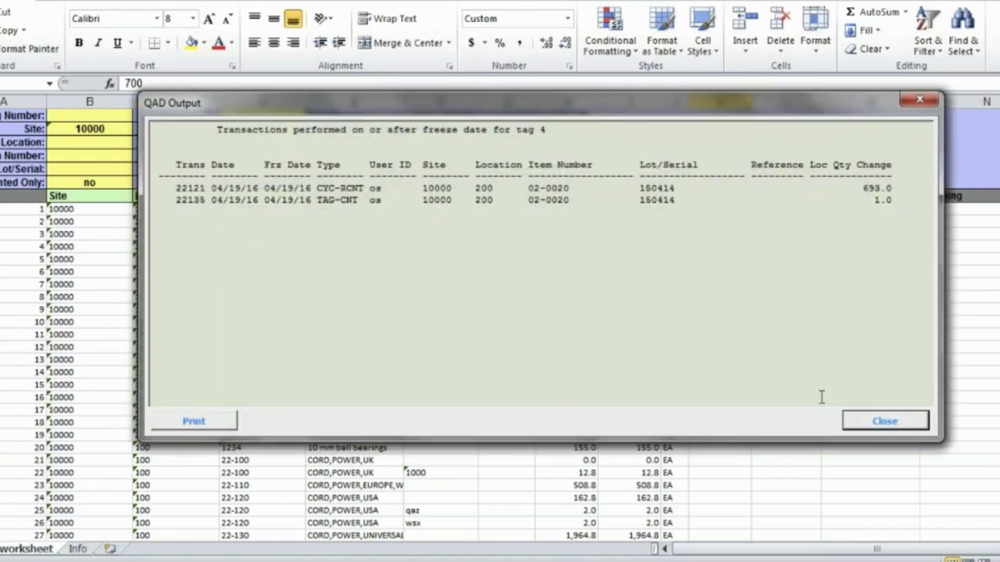
click(882, 421)
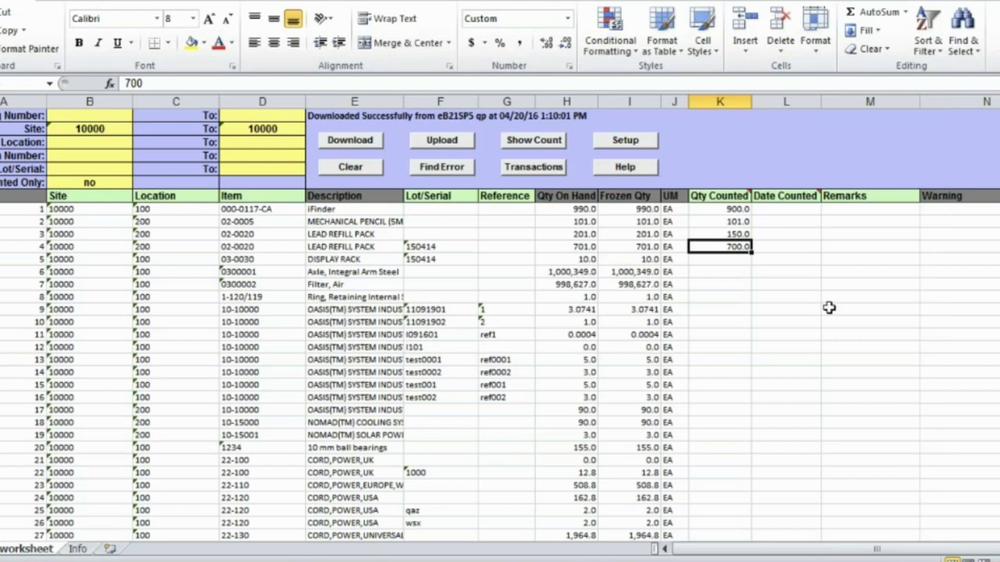
Show the count recorded for tag 4, examine its Qty Counted value, and close the report.
click(541, 143)
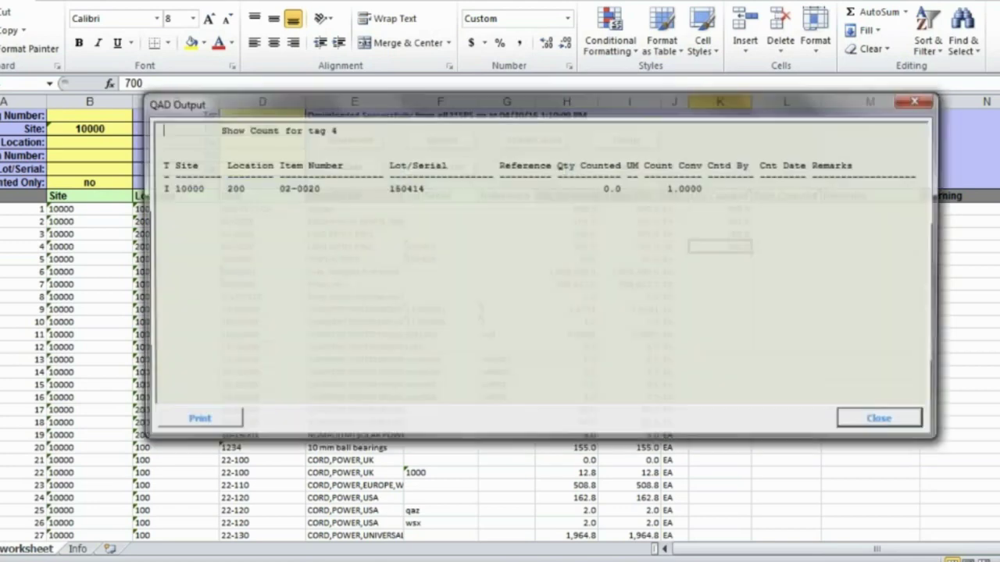
double_click(605, 176)
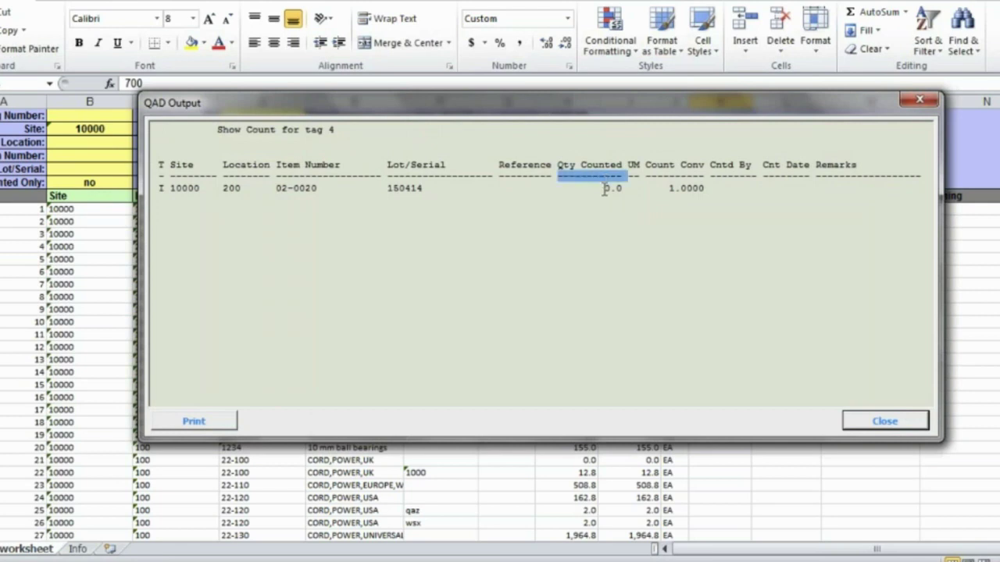
double_click(606, 187)
click(880, 428)
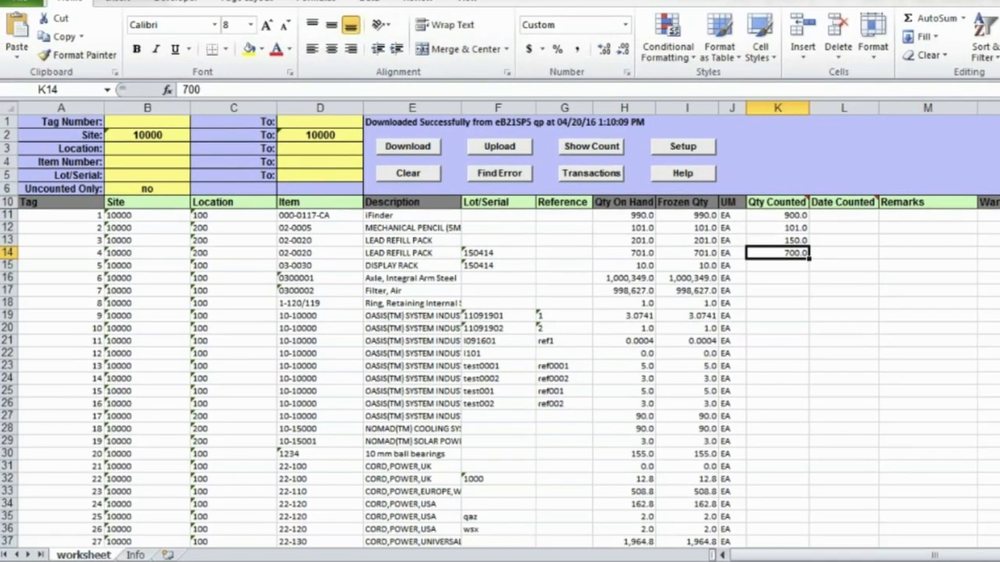
Upload the counted quantities to QAD and close the status report.
click(499, 146)
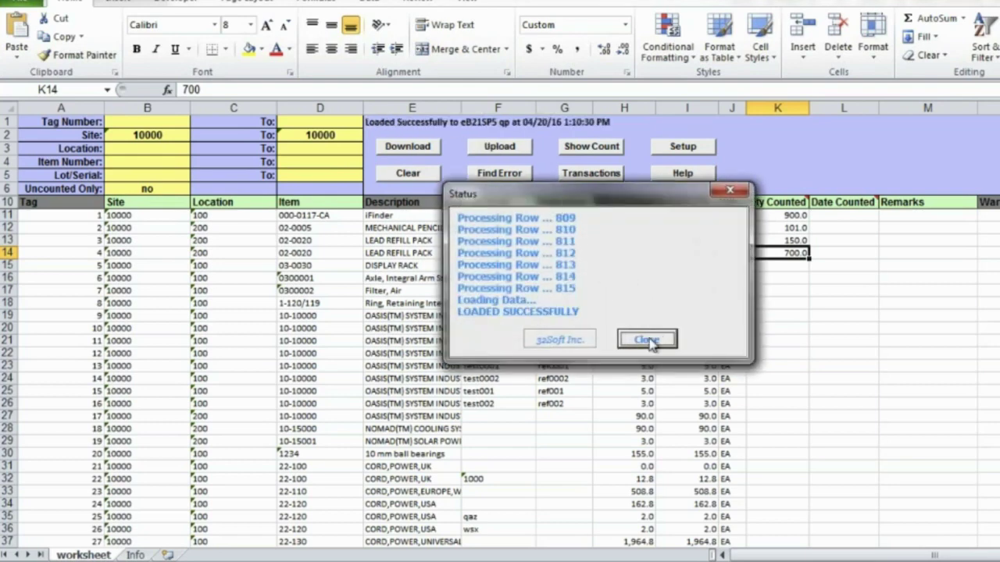
click(646, 340)
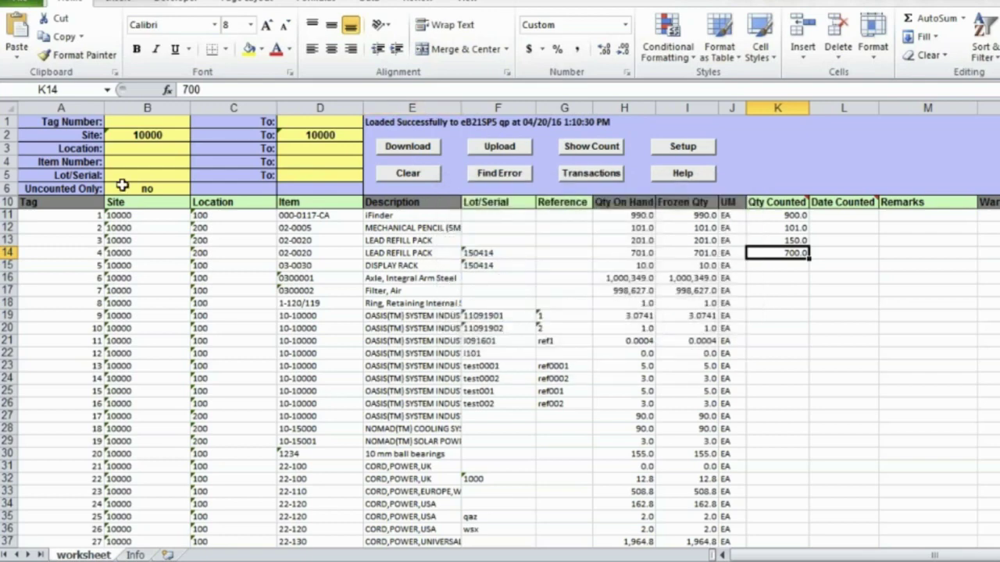
Set Uncounted Only to yes and download the remaining tags for site 10000.
click(174, 188)
text(yes)
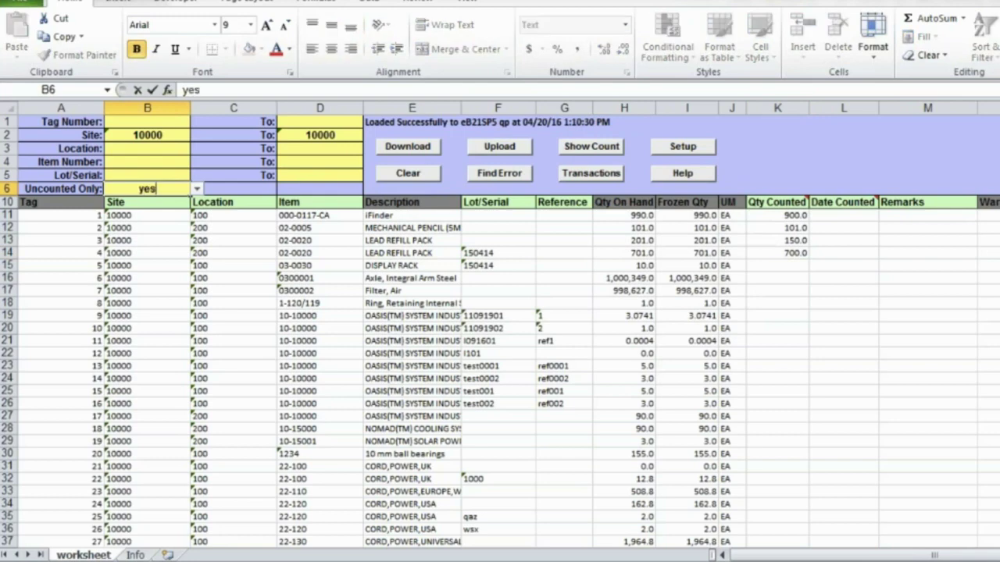
key(Return)
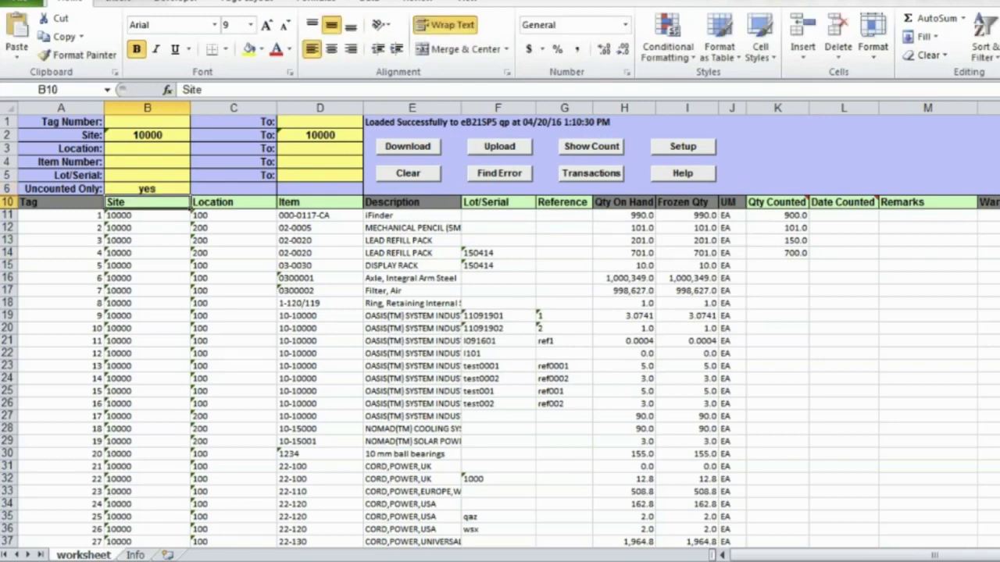
click(432, 150)
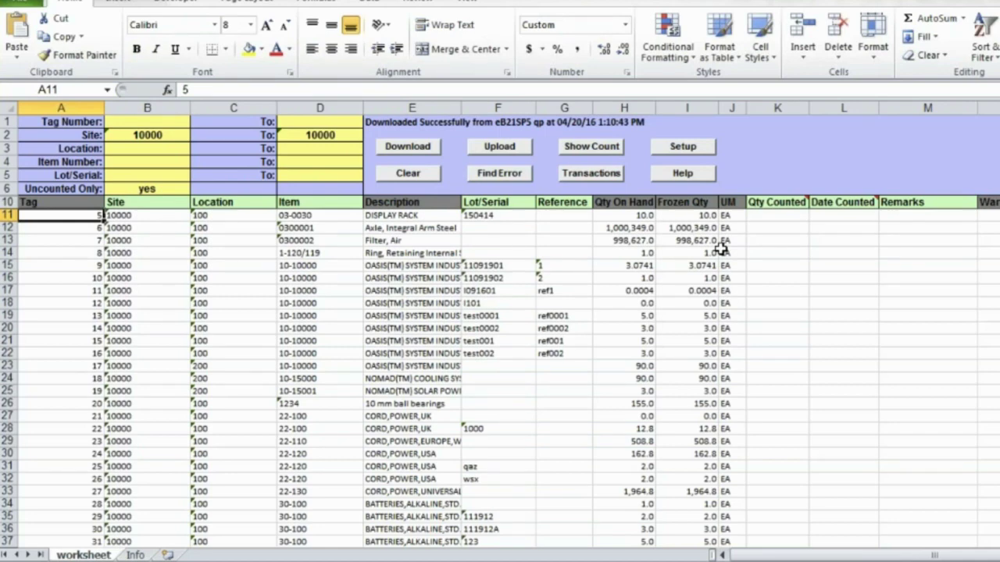
Switch to the cycle count worksheet and download the items for site 10000 and location 200.
key(super+Tab)
key(super+Tab)
key(super+Tab)
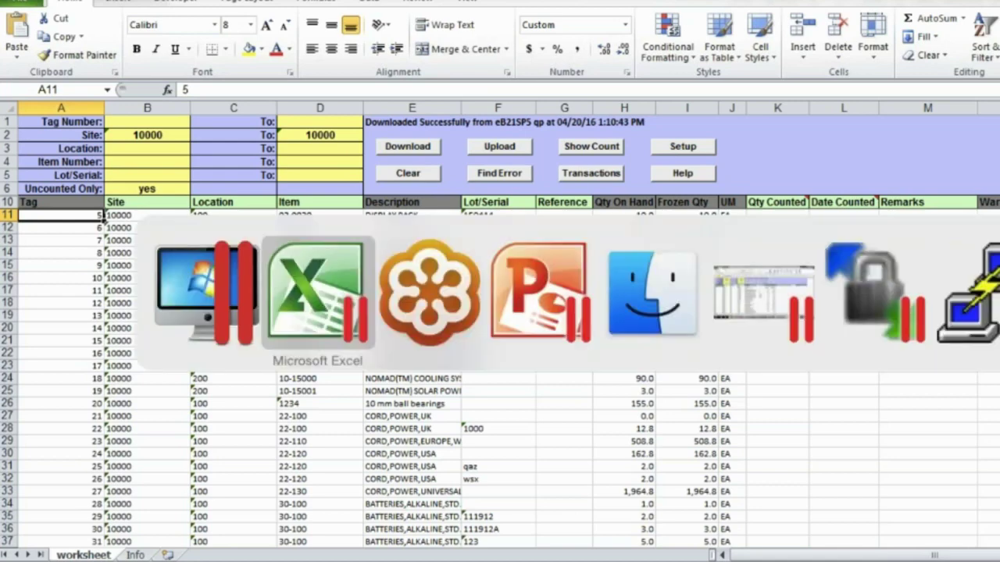
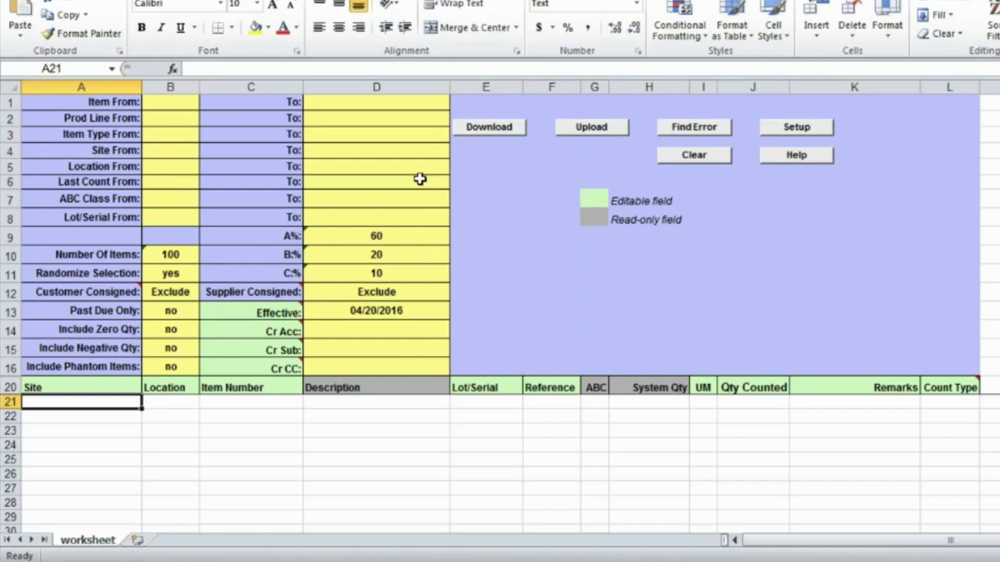
click(166, 152)
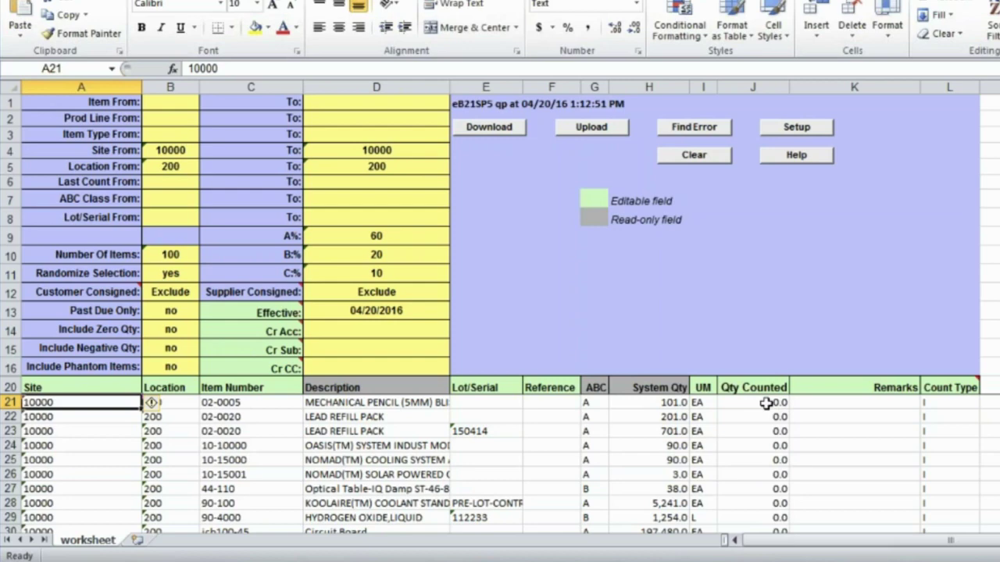
Hide the System Qty column in the cycle count worksheet.
click(645, 86)
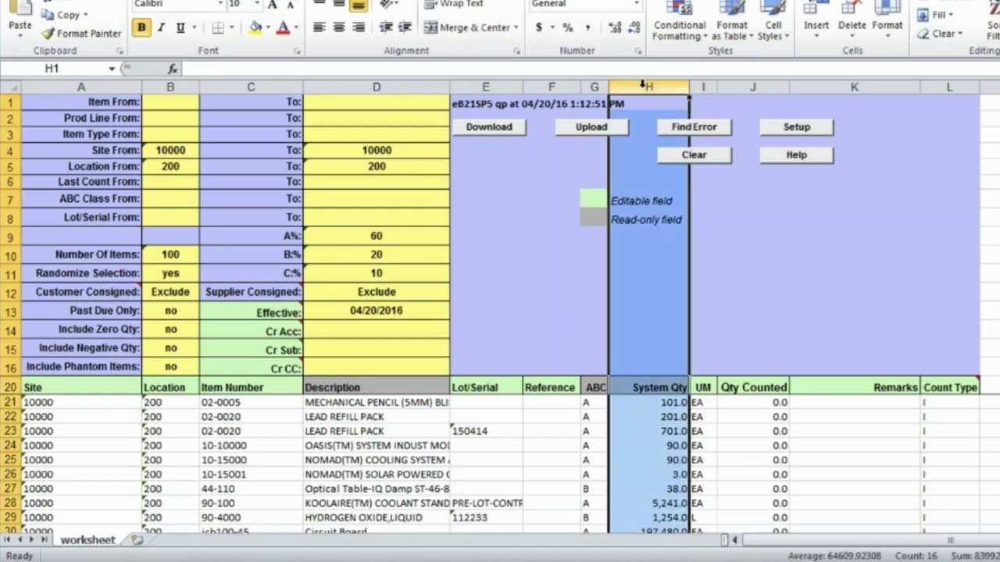
right_click(641, 84)
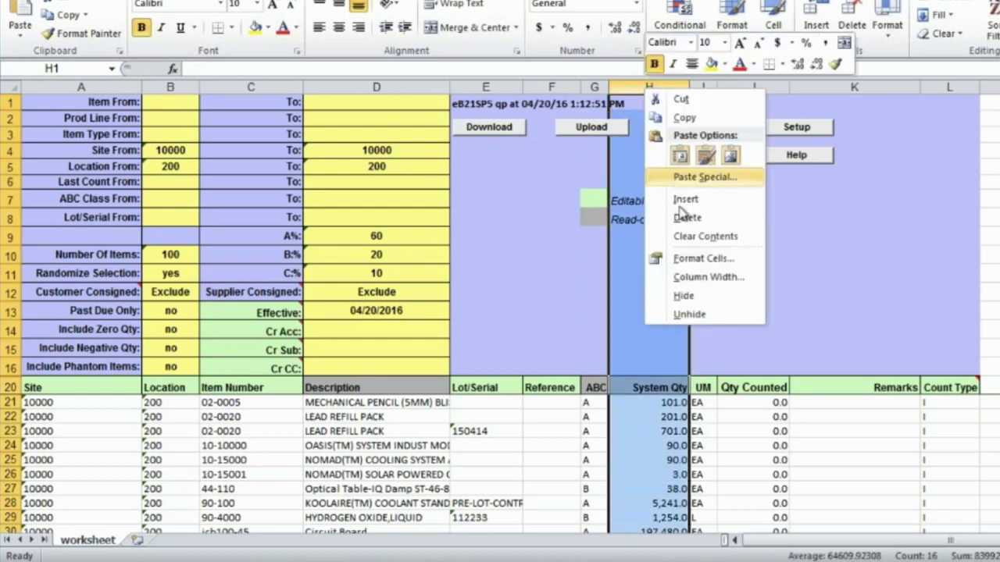
click(684, 296)
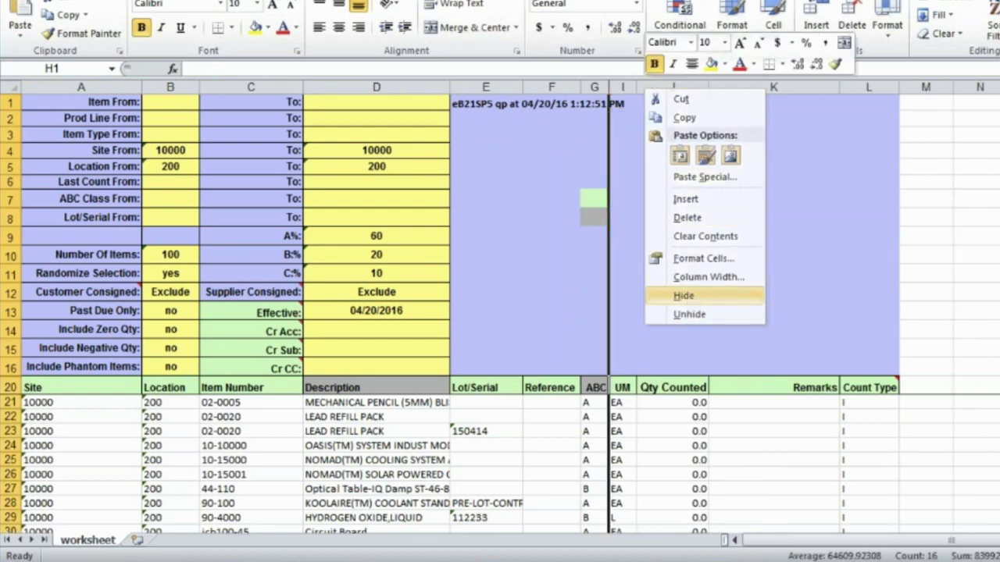
click(501, 455)
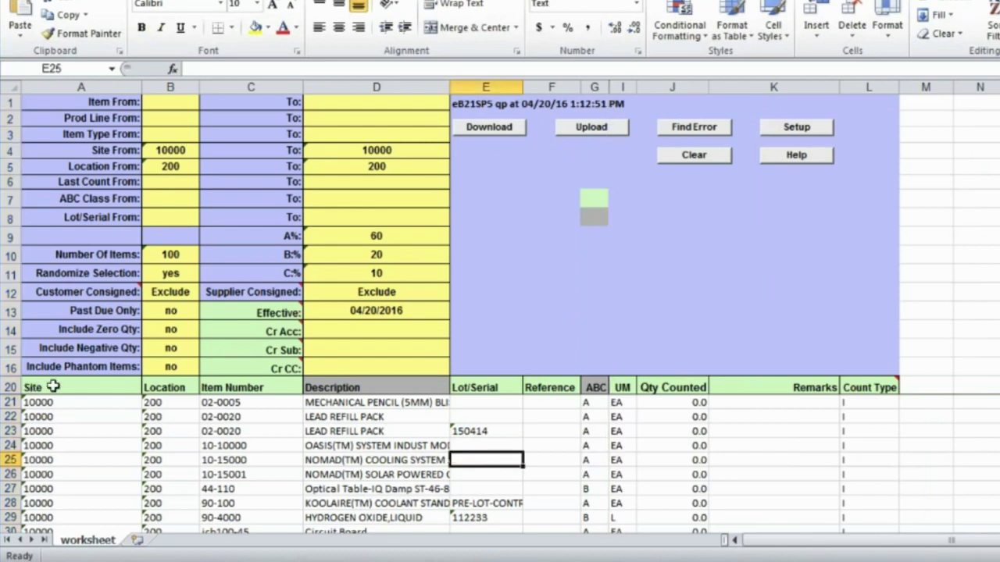
Preview a printout of only the cycle count table, from the Site to the Remarks column, using Print Selection, and return to the worksheet.
drag(47, 387, 813, 420)
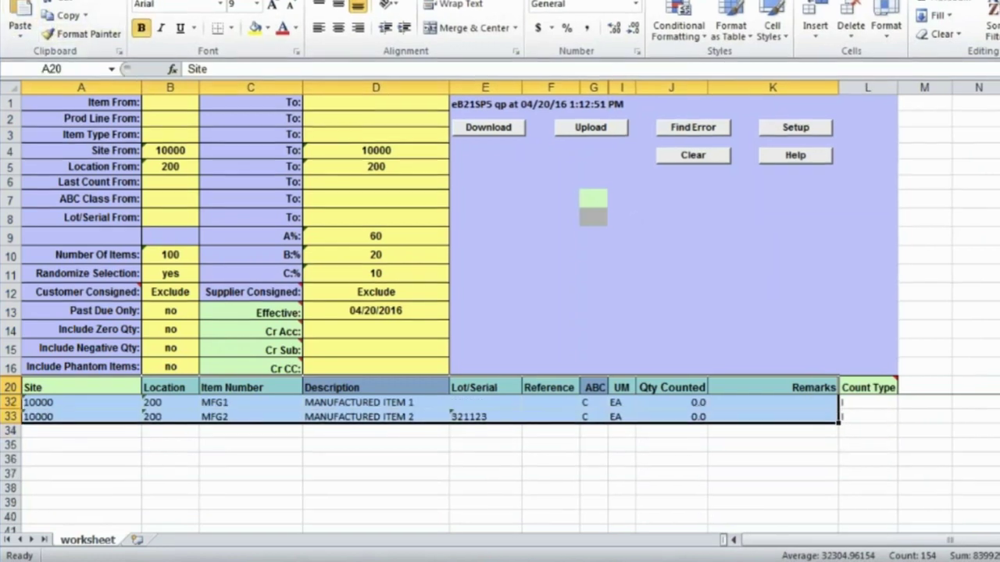
click(20, 13)
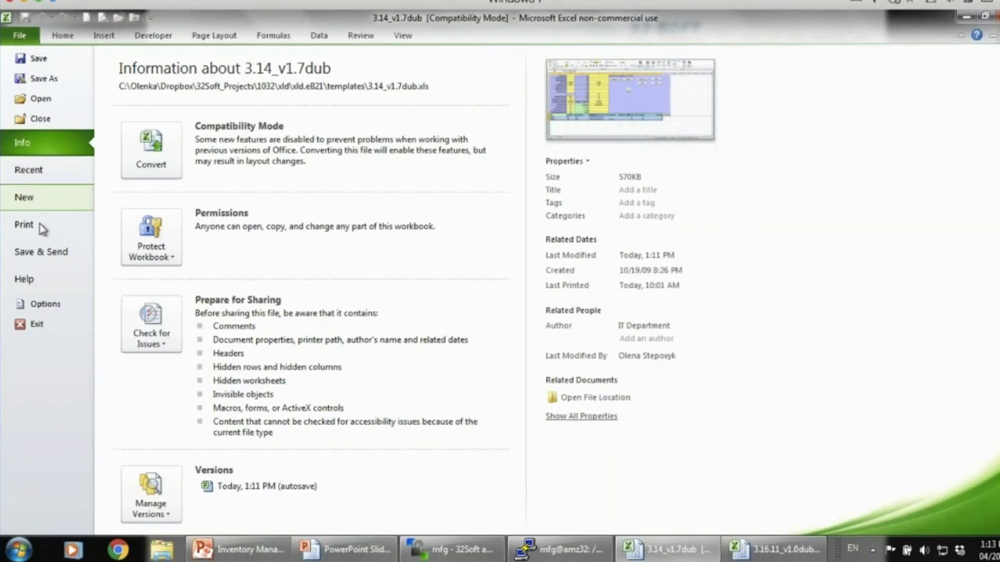
click(39, 225)
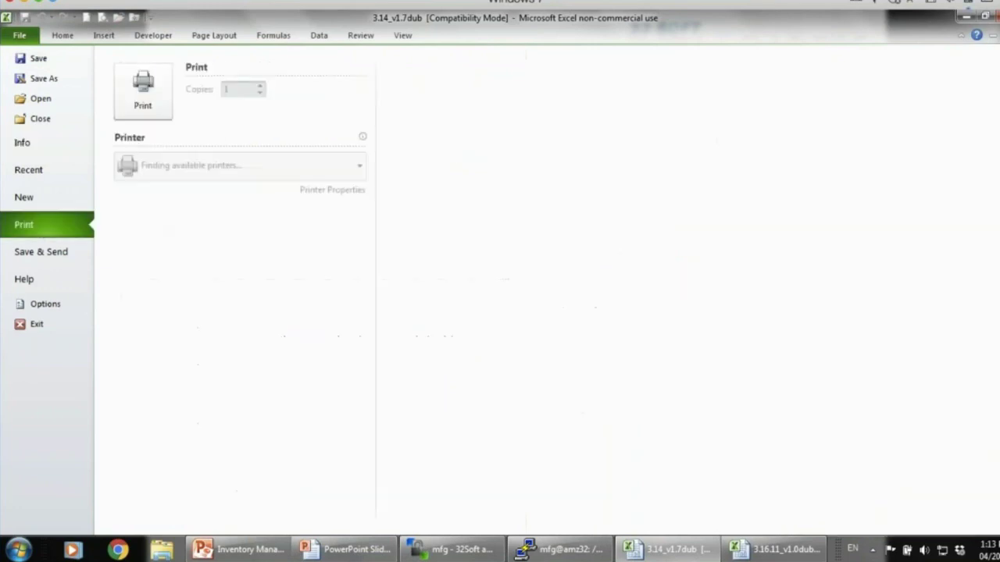
click(358, 239)
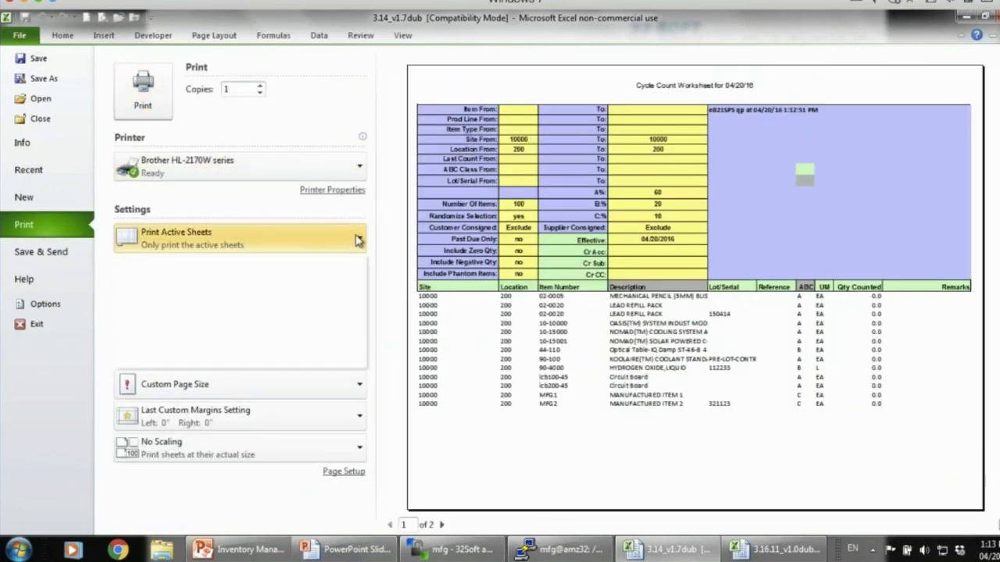
click(219, 334)
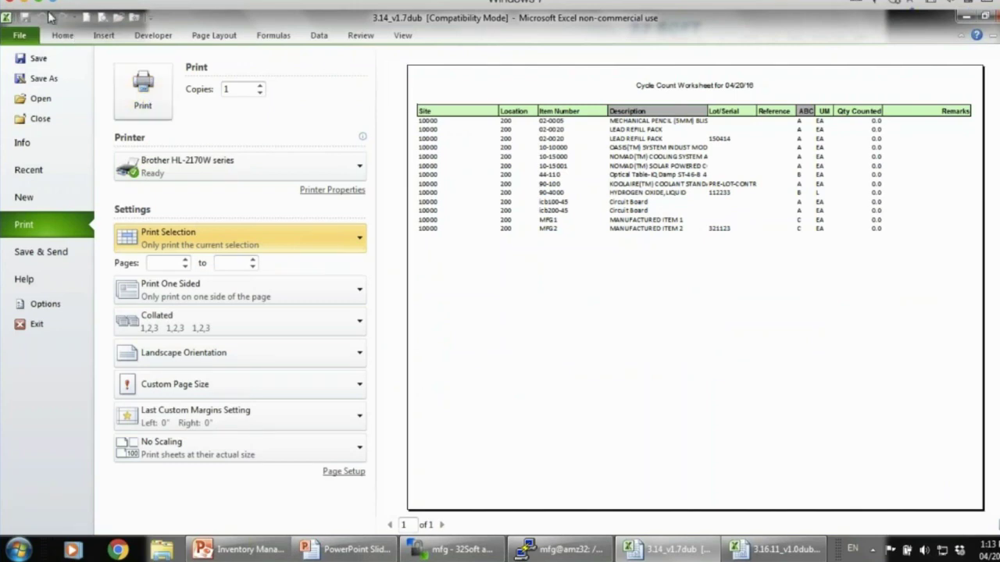
click(62, 35)
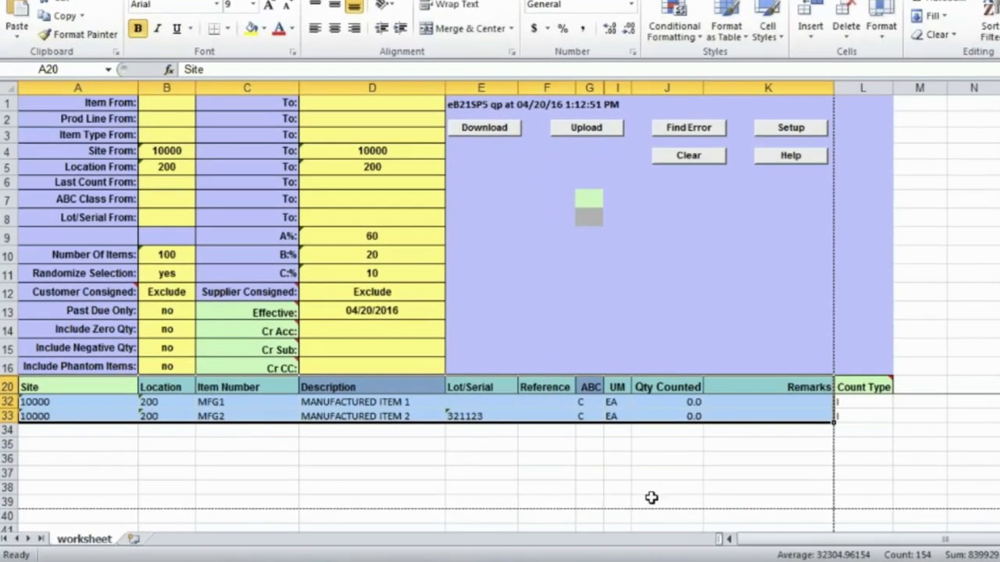
Unhide the System Qty column and enter counted quantities of 50, 100 and 700 for the first three items.
click(630, 495)
scroll(652, 498, up, 4)
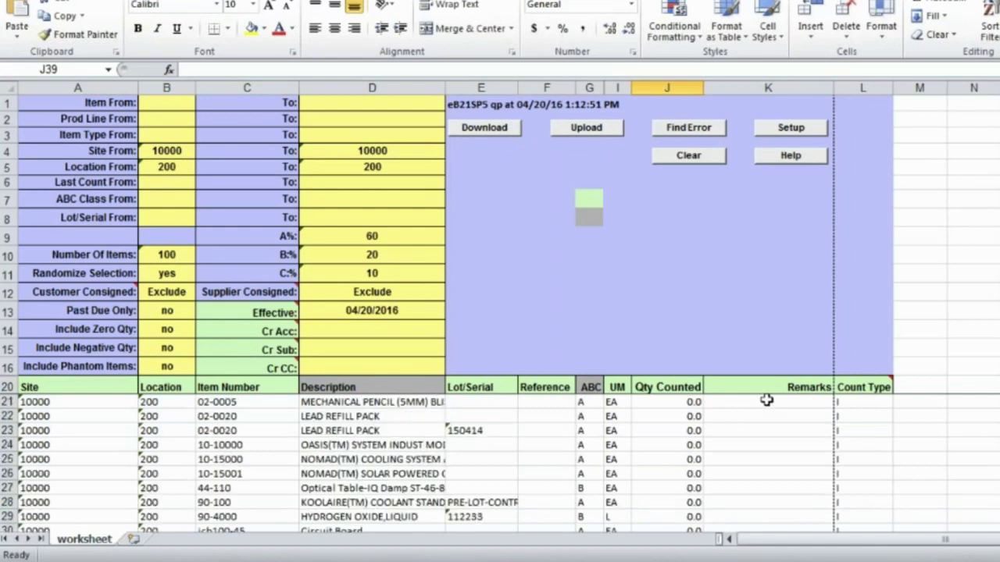
click(690, 418)
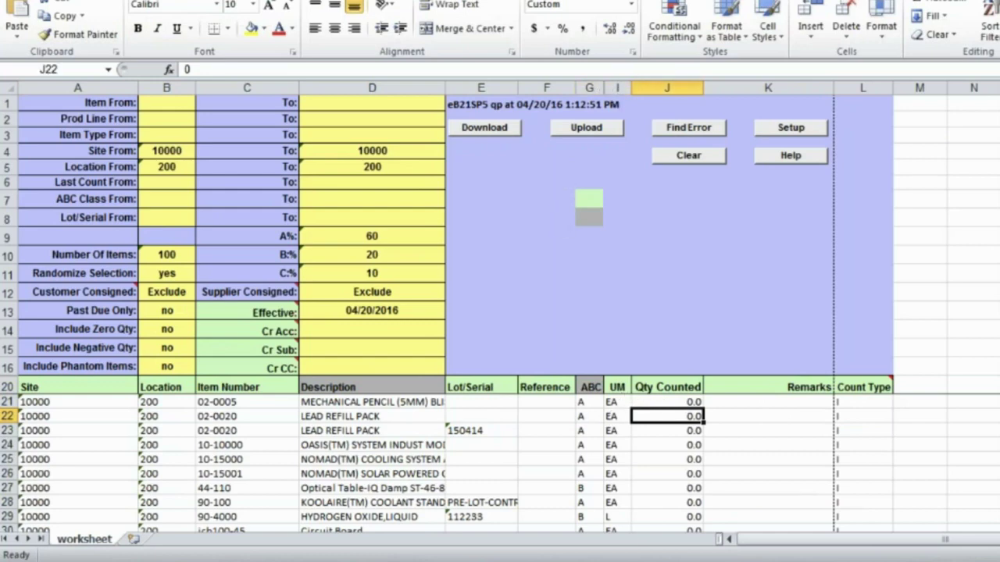
click(757, 400)
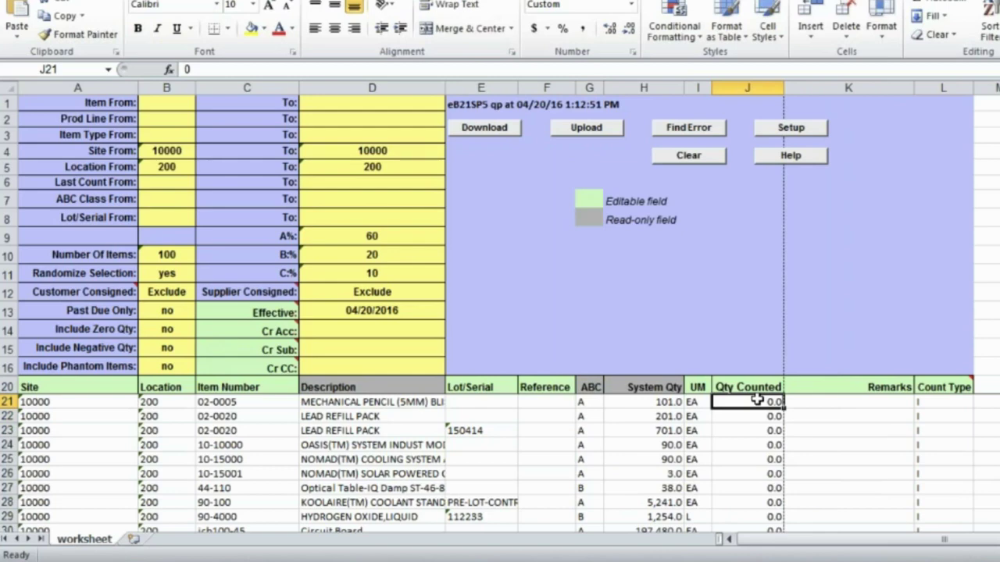
text(50)
key(Return)
text(100)
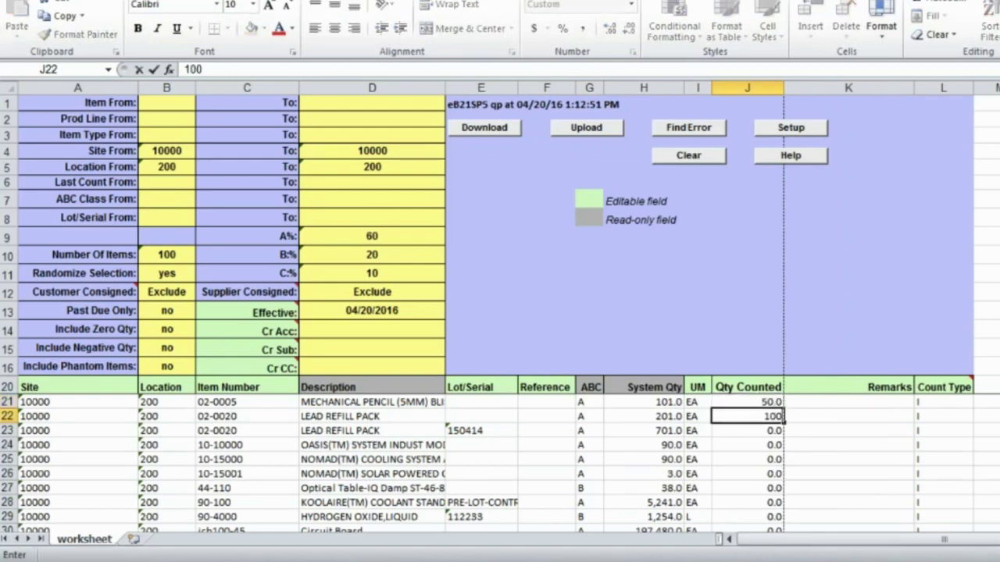
key(Return)
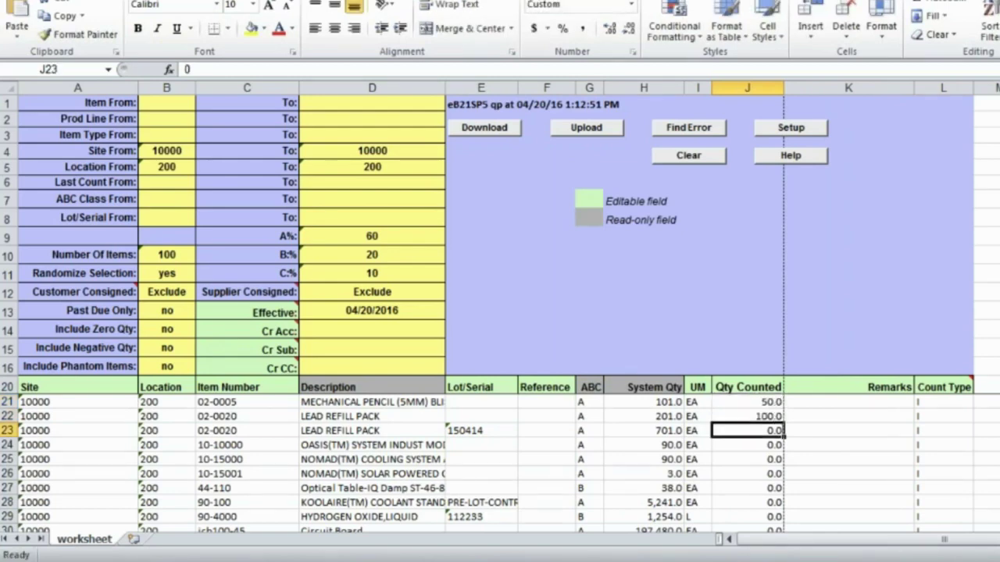
text(700)
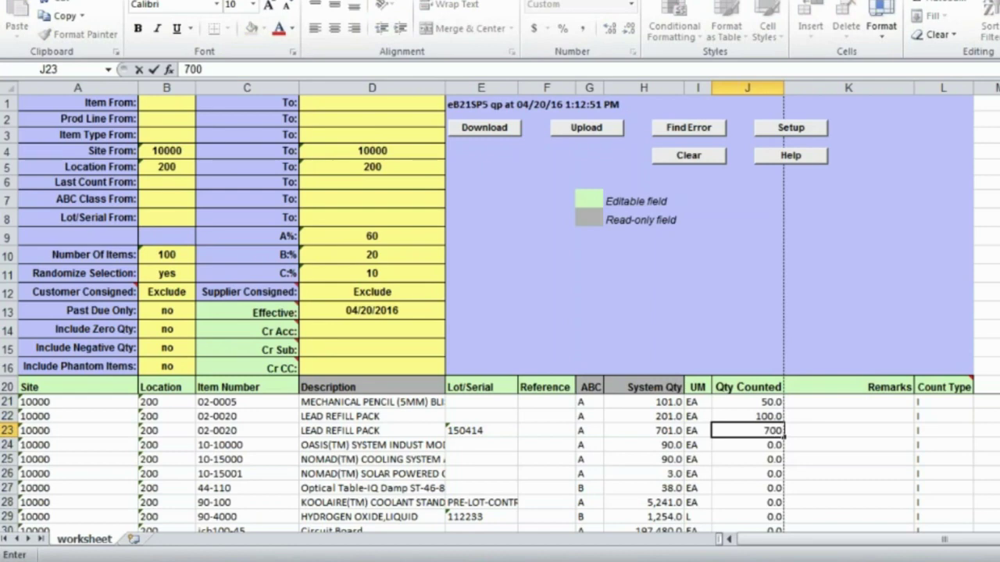
key(Return)
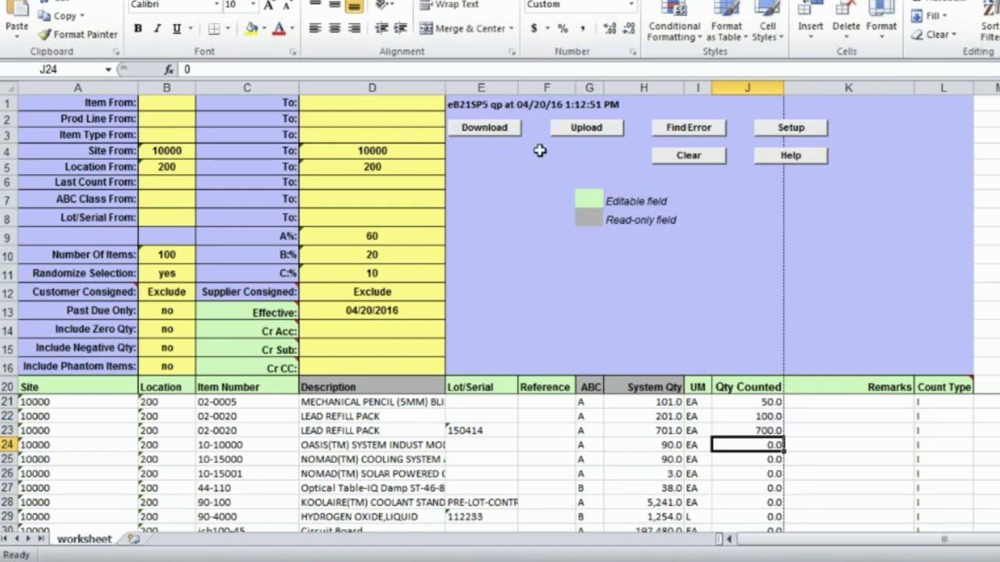
Try to upload the cycle counts to QAD, close the status report and inspect the comments on the flagged Qty Counted cells.
click(586, 127)
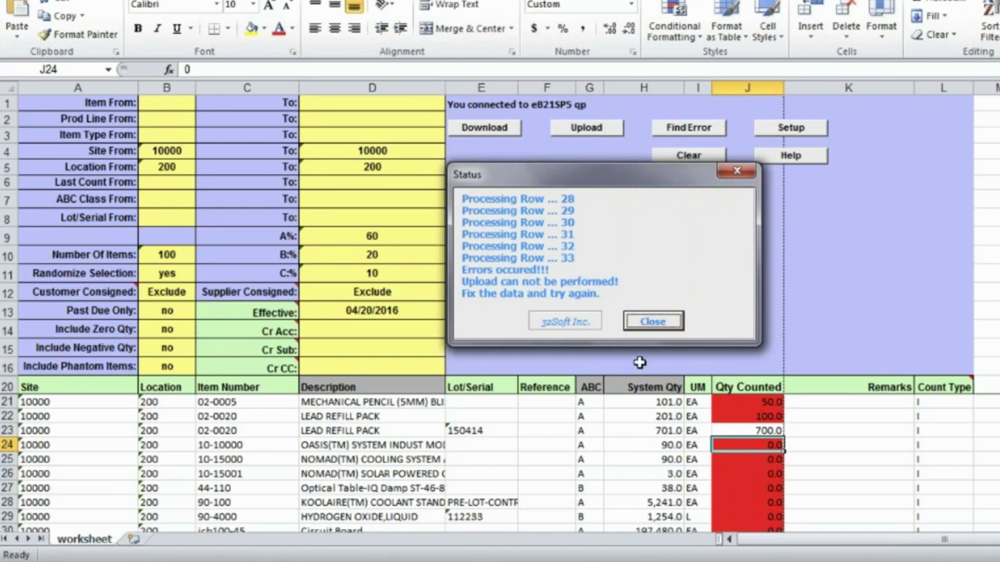
click(653, 322)
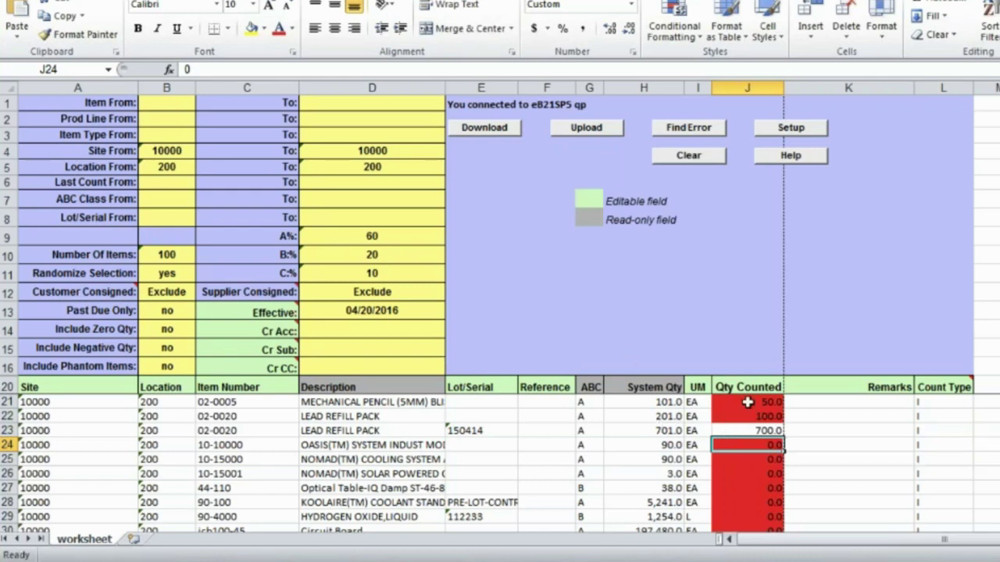
mouse_move(747, 402)
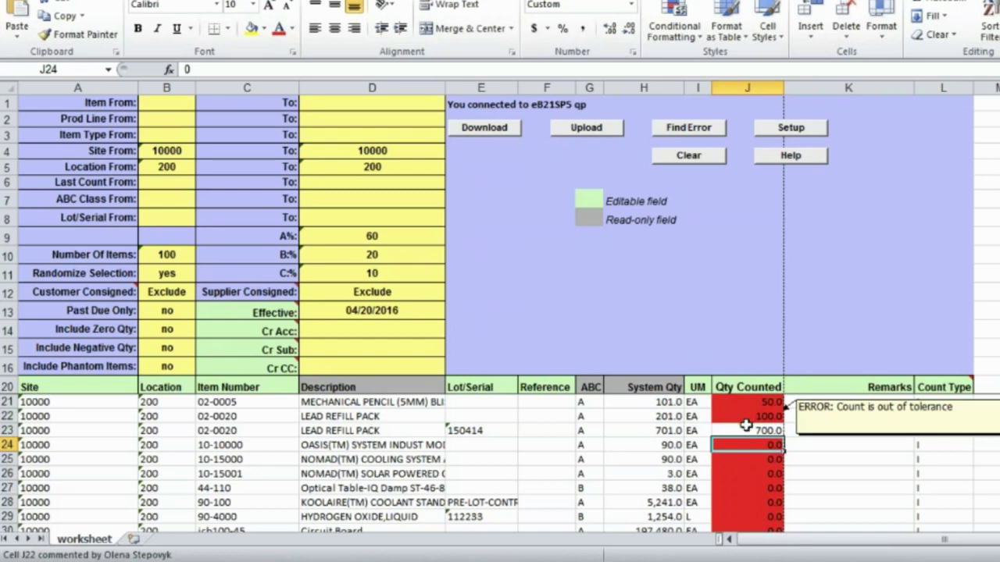
mouse_move(738, 475)
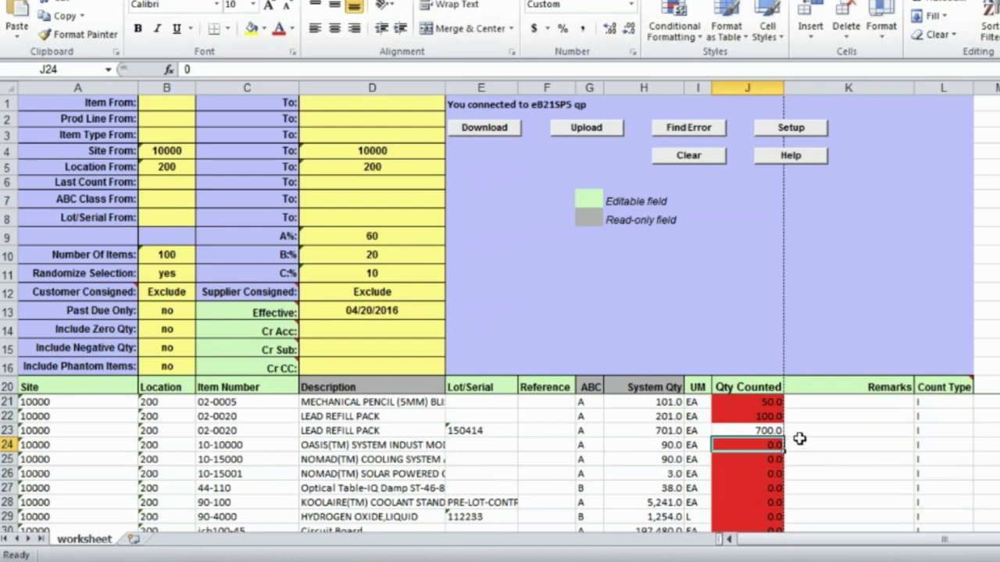
Set the Count Type to R for the first two items in rows 21 and 22.
click(923, 403)
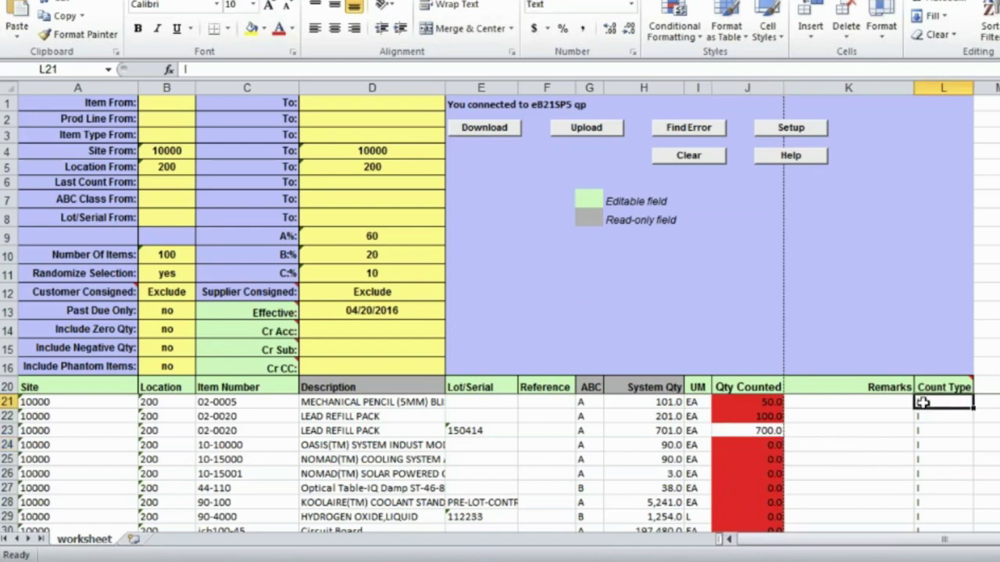
text(R)
key(Return)
text(R)
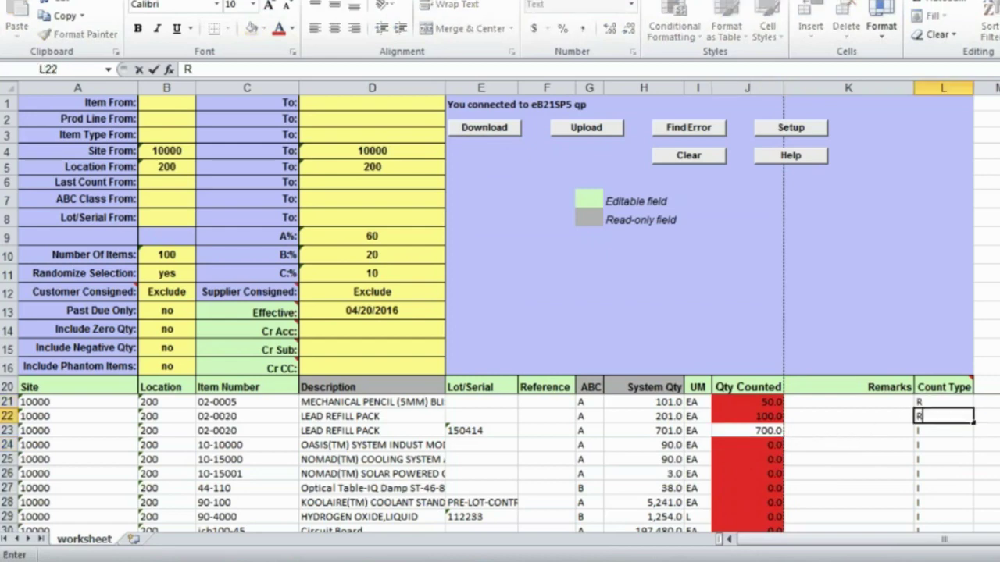
key(Return)
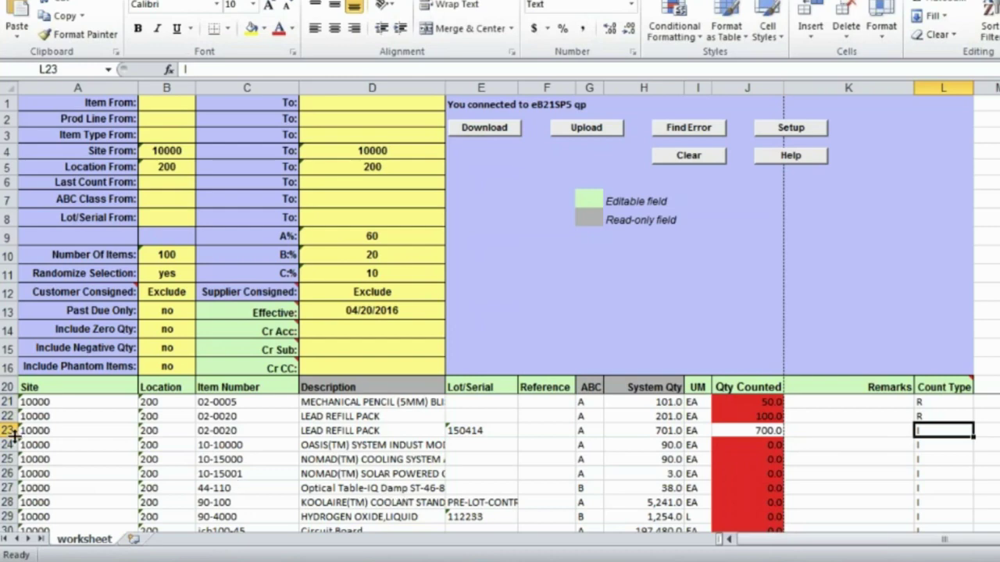
Delete the uncounted item rows from row 24 through row 34.
drag(9, 445, 9, 512)
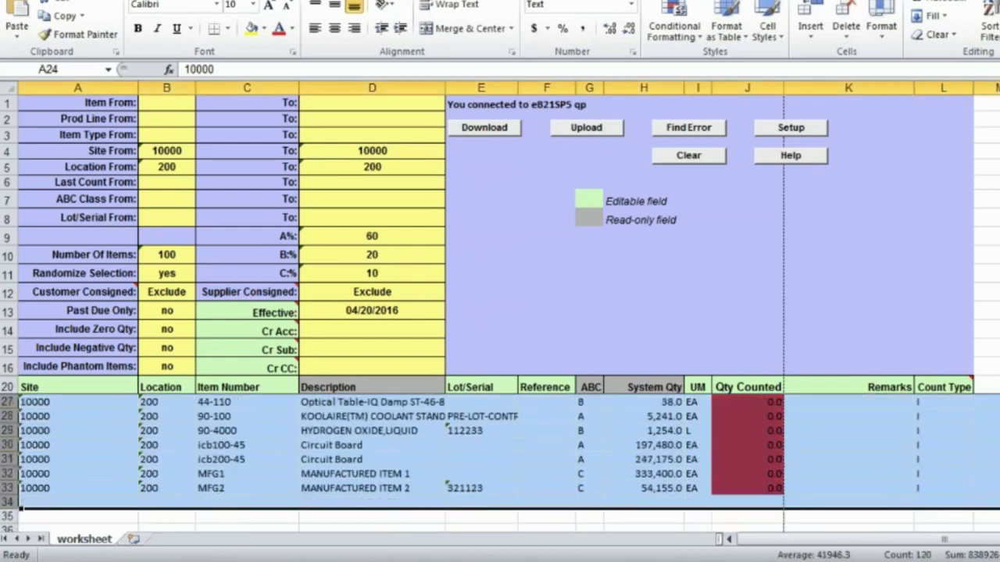
right_click(126, 473)
click(179, 363)
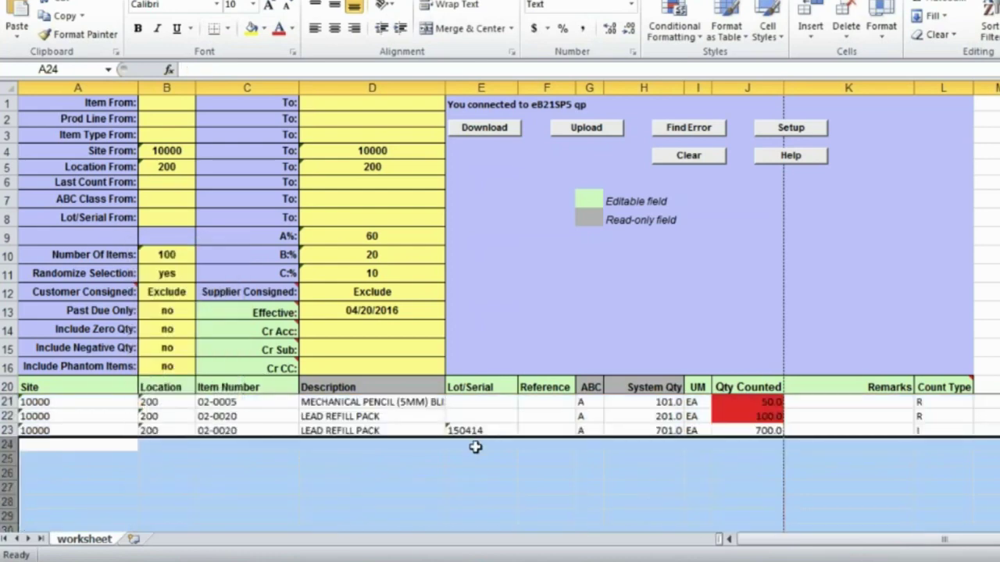
Upload the remaining three cycle count rows to QAD and close the status report.
click(586, 127)
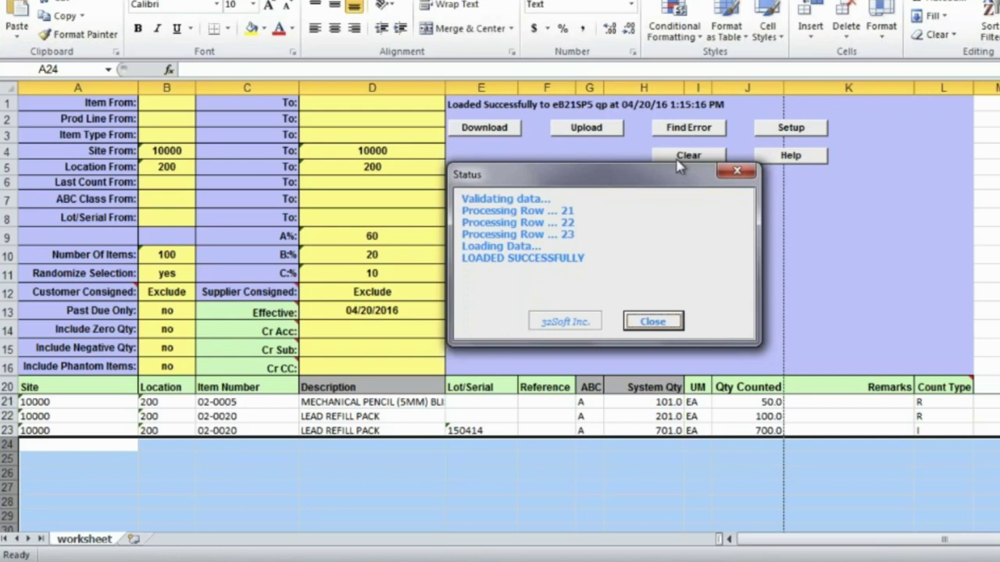
click(654, 321)
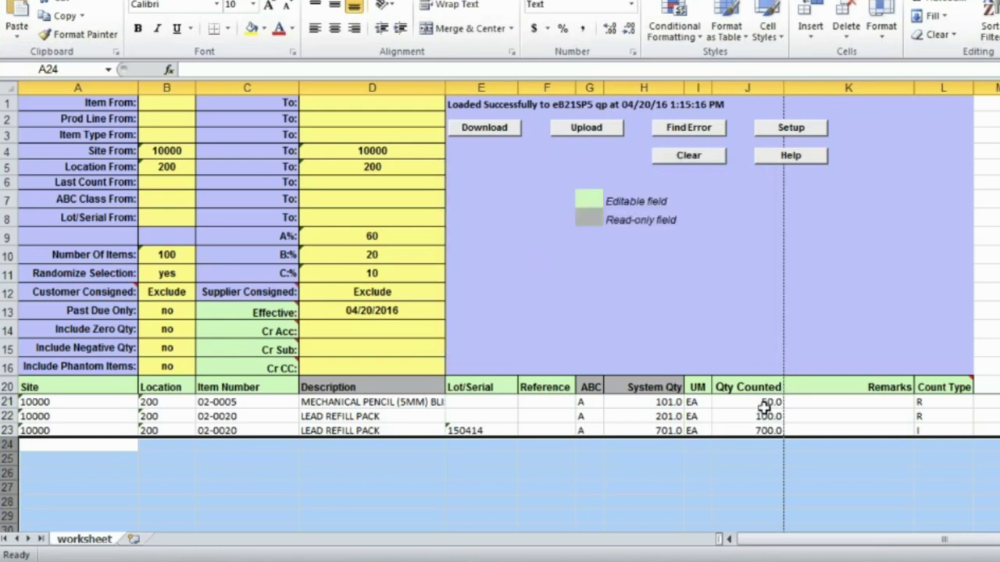
click(763, 416)
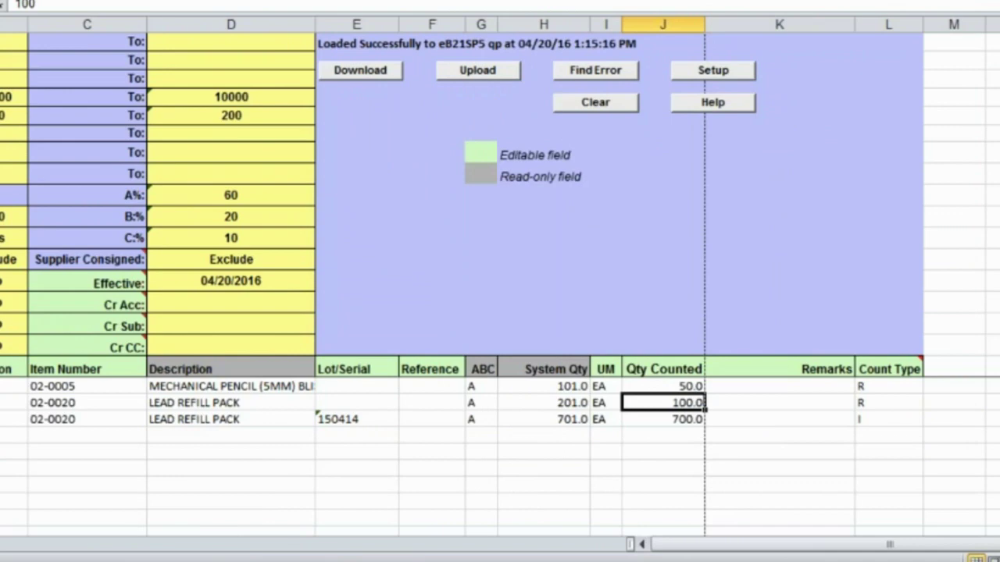
Switch to the Microsoft PowerPoint presentation.
key(super+Tab)
key(super+Tab)
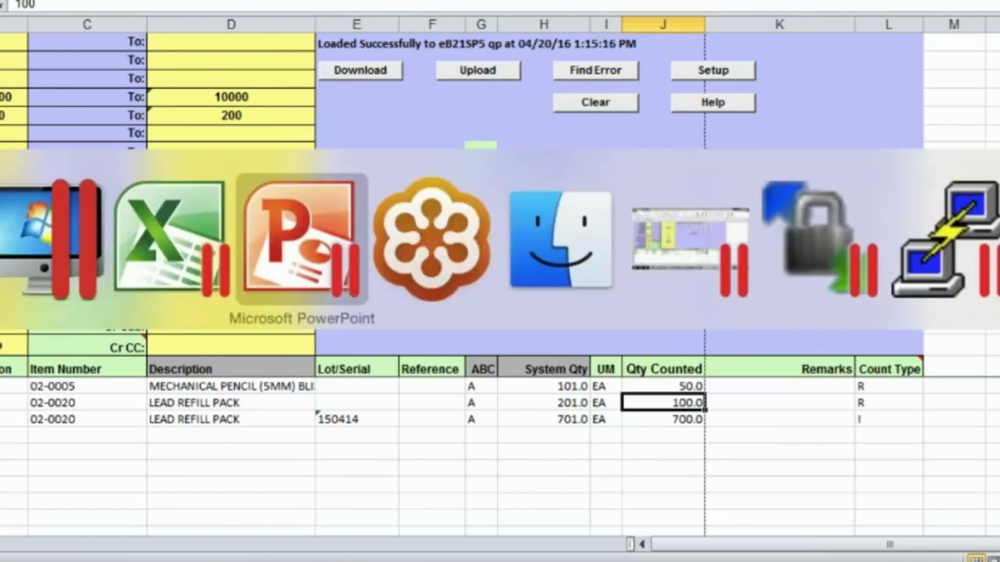